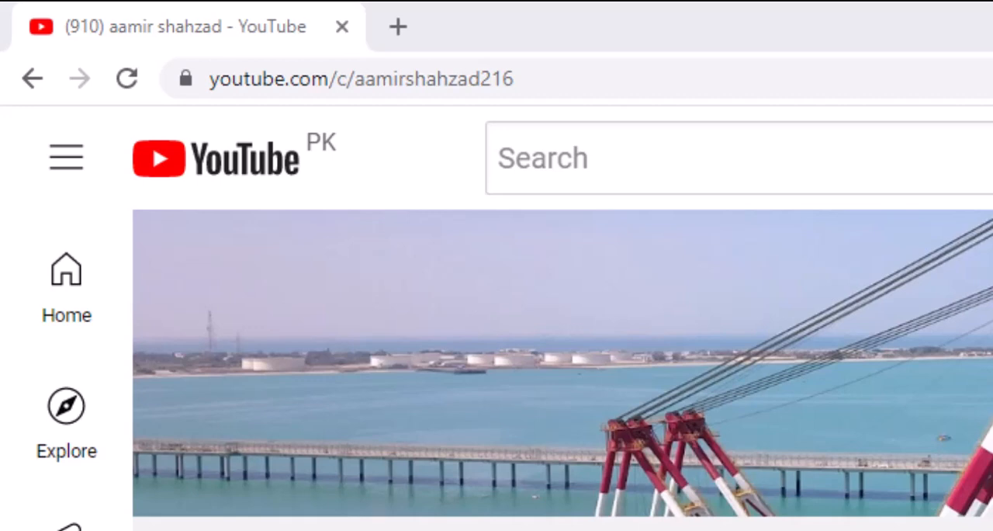
Minimize the browser and the AreaLabelV1-9 text file to switch to the open AutoCAD drawing.
click(564, 76)
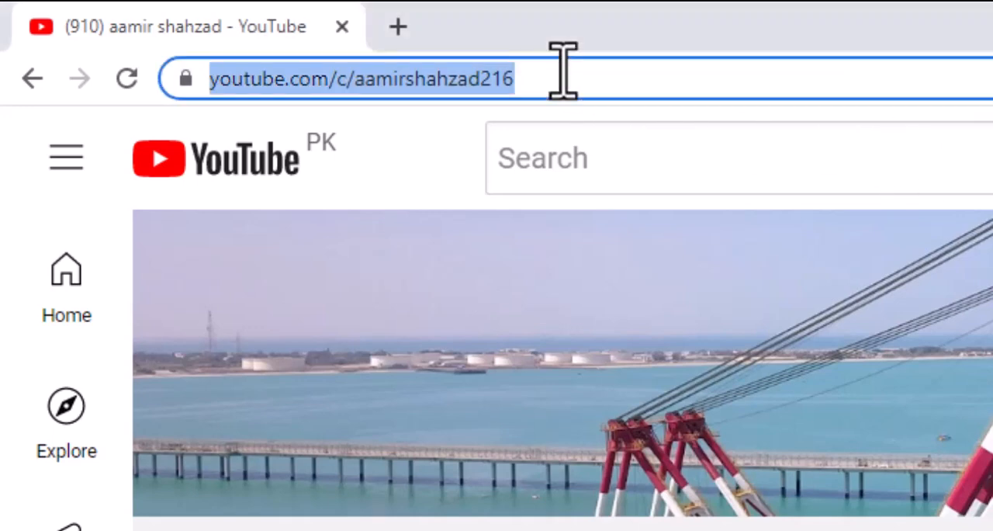
click(565, 76)
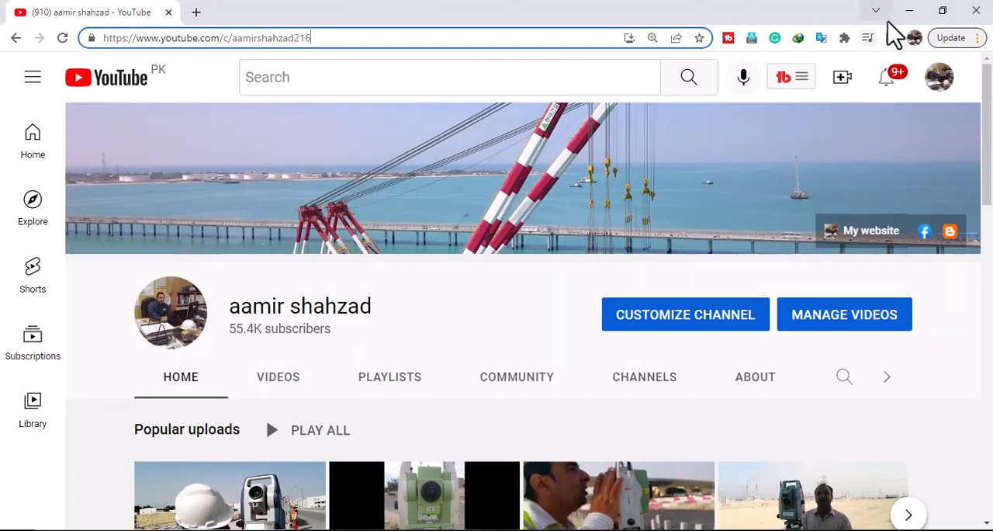
click(911, 23)
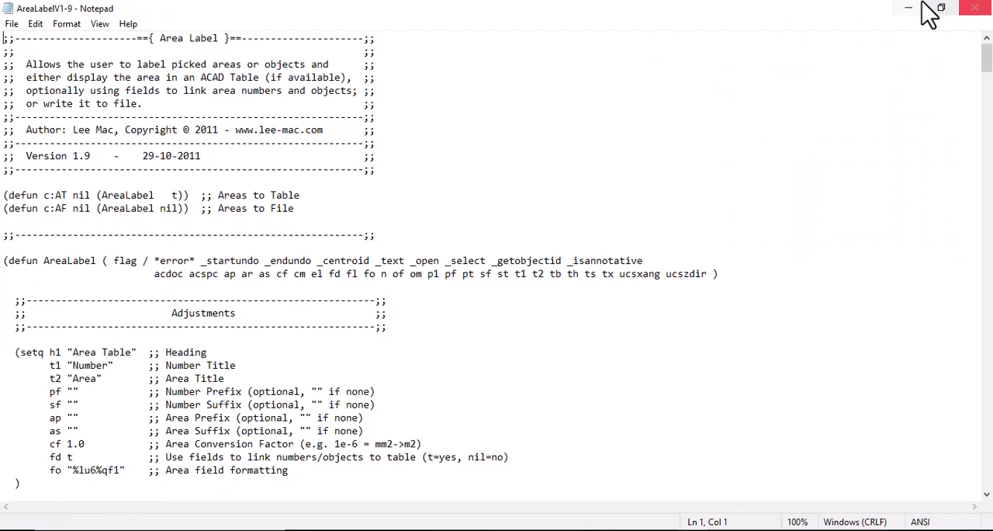
click(915, 15)
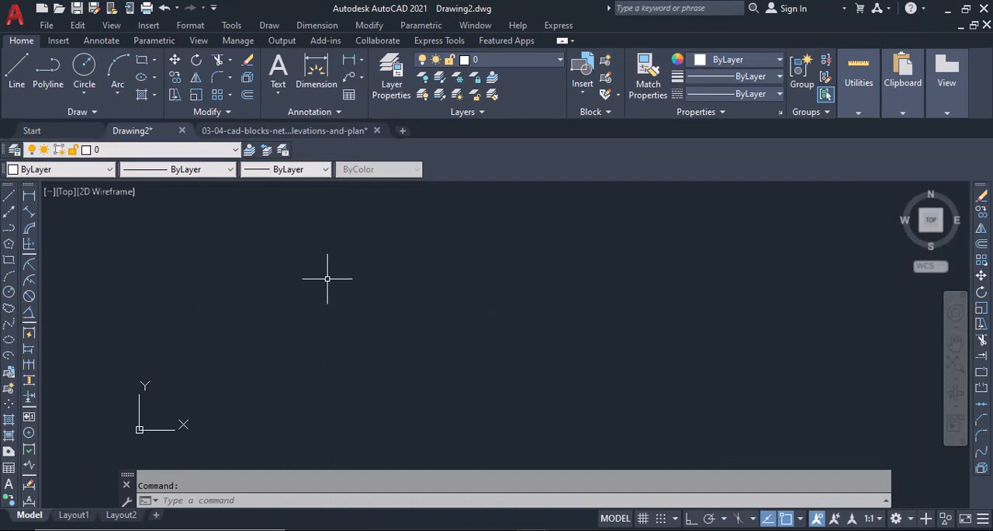
Load the AreaLabelV1-9 LISP routine from the lisp folder and close the application loader.
text(A)
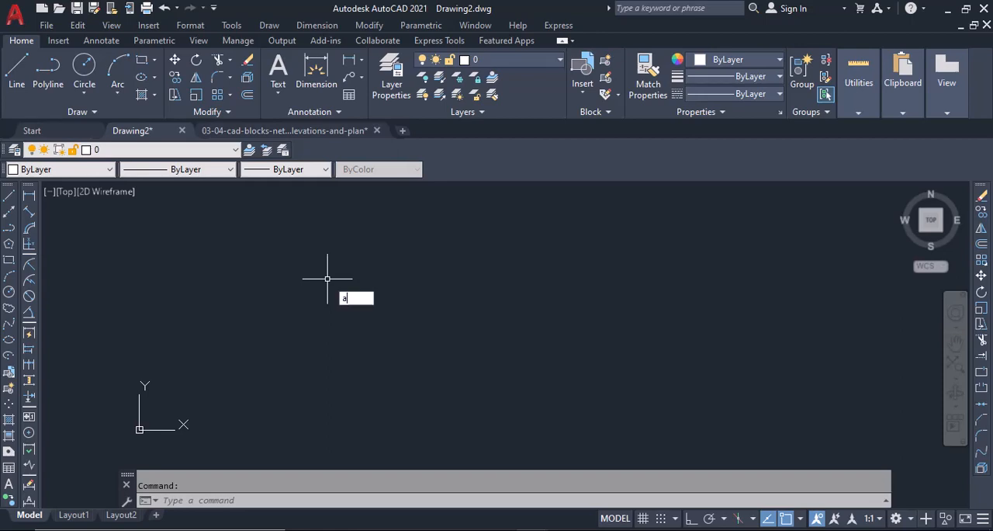
text(P)
key(Return)
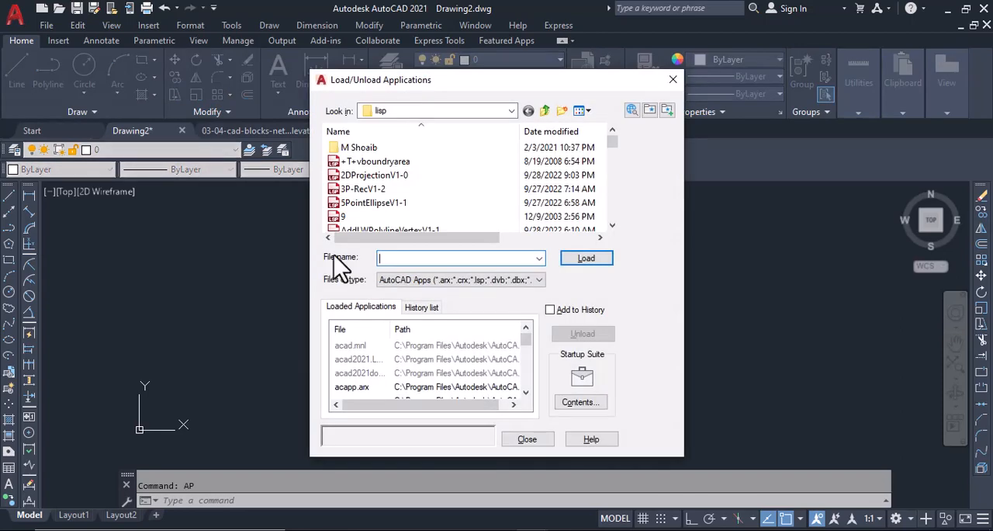
click(365, 203)
scroll(380, 206, down, 2)
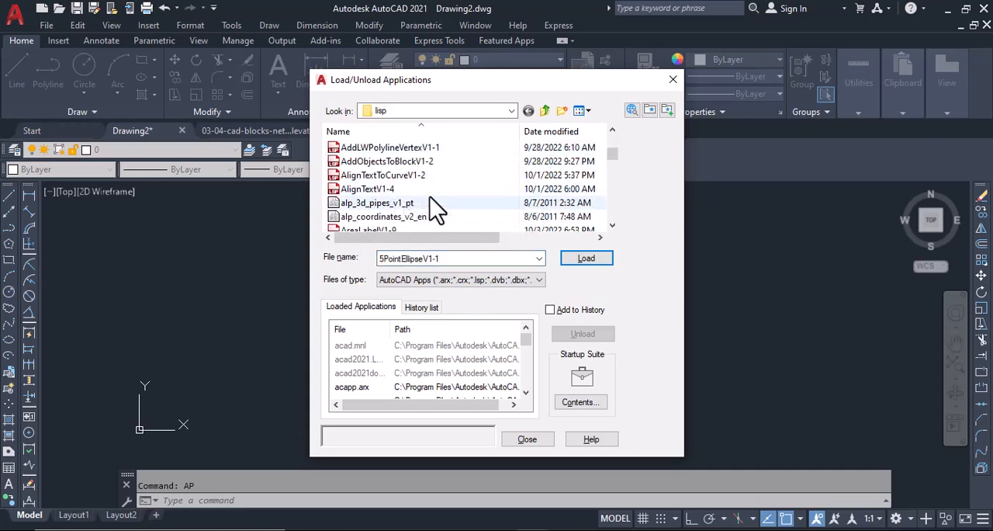
scroll(437, 208, down, 1)
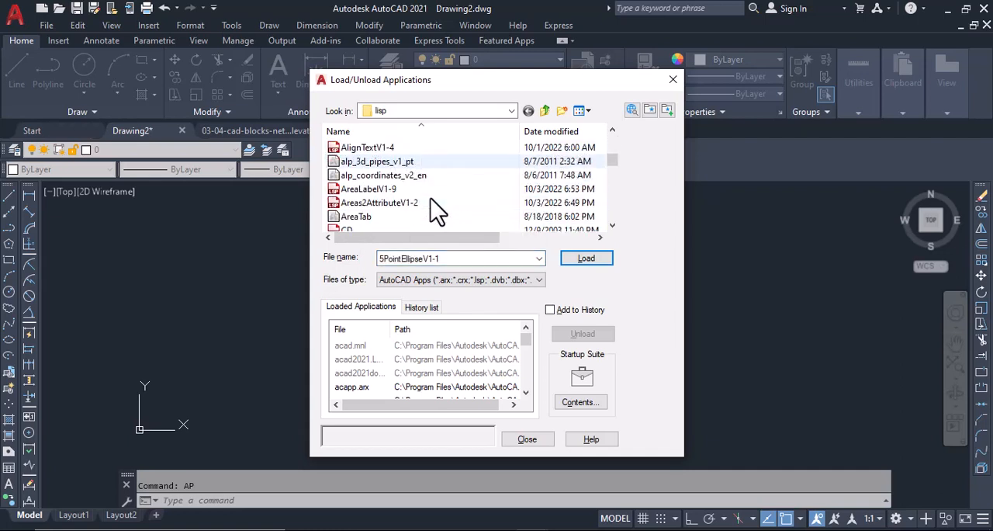
click(370, 190)
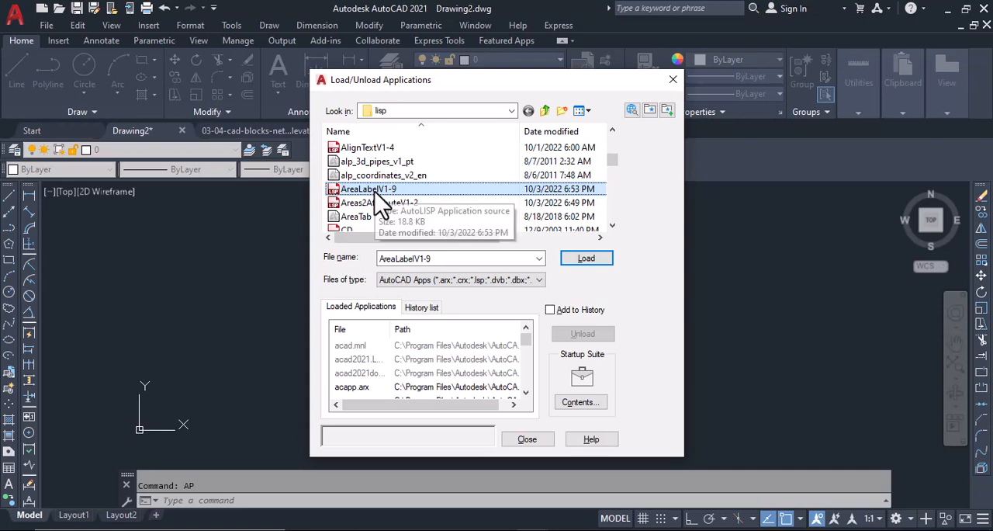
click(586, 260)
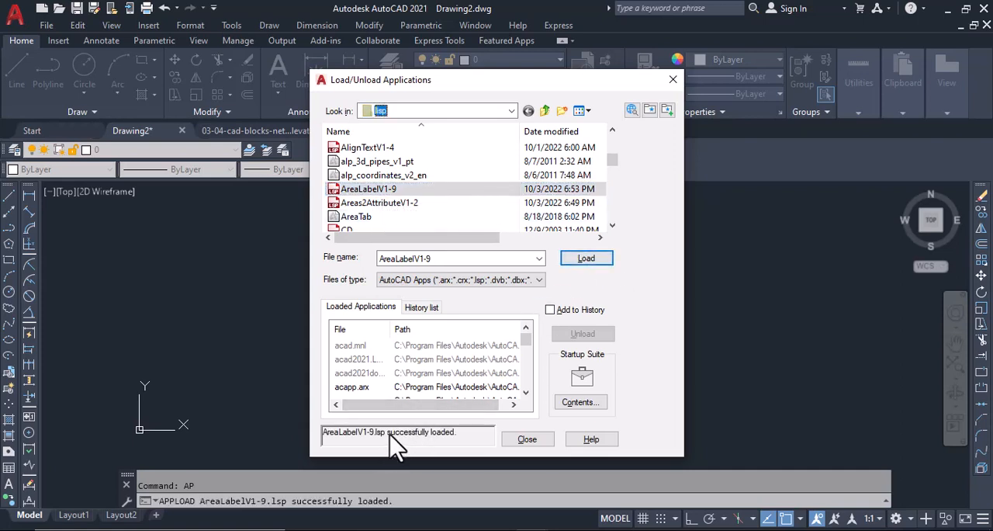
click(528, 439)
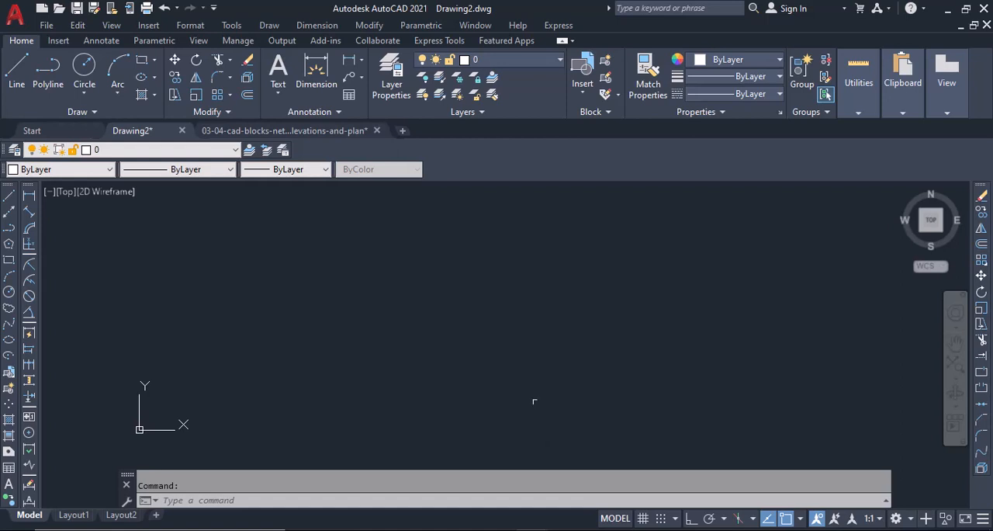
Draw a rectangle with an area of about 201 square units above and to the right of the origin.
click(9, 259)
click(239, 248)
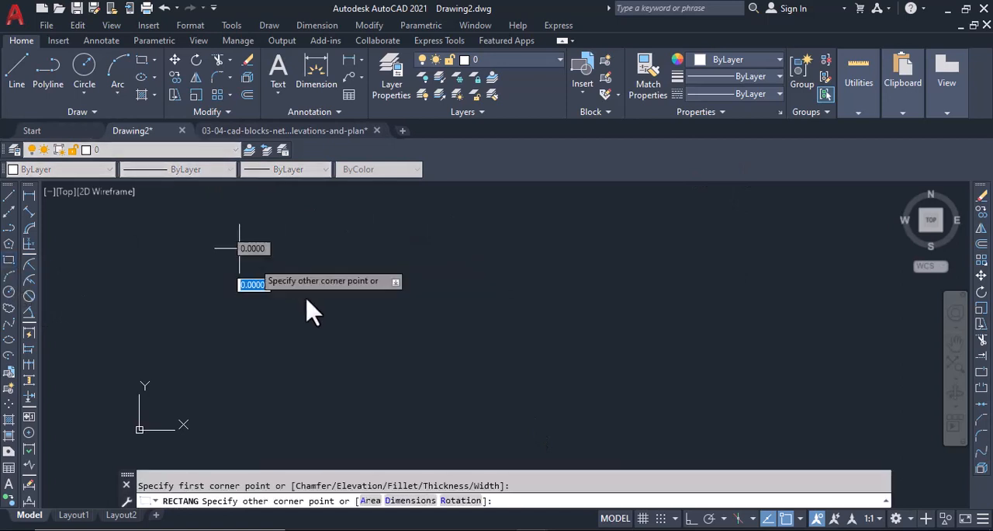
click(336, 316)
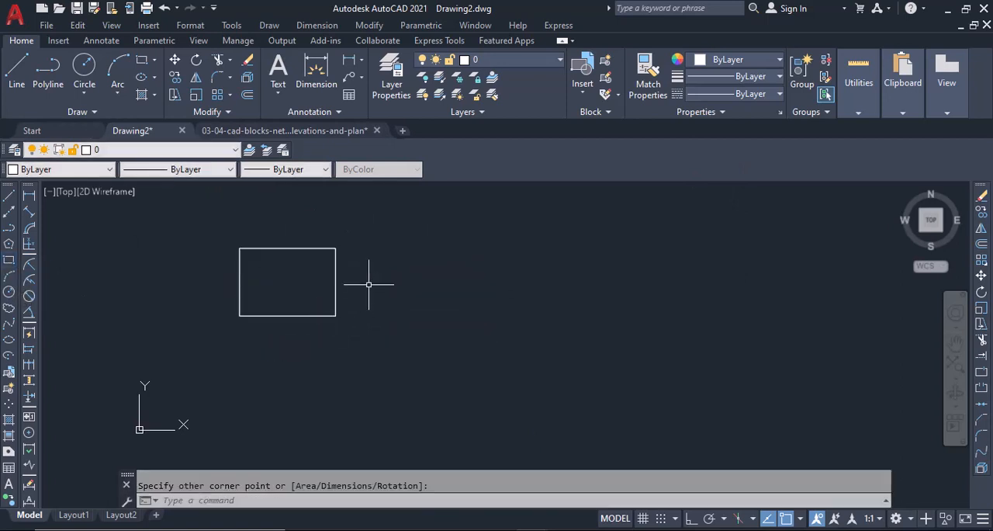
Copy the rectangle twice, one copy overlapping its lower-right corner and the other below both.
text(cp)
key(Return)
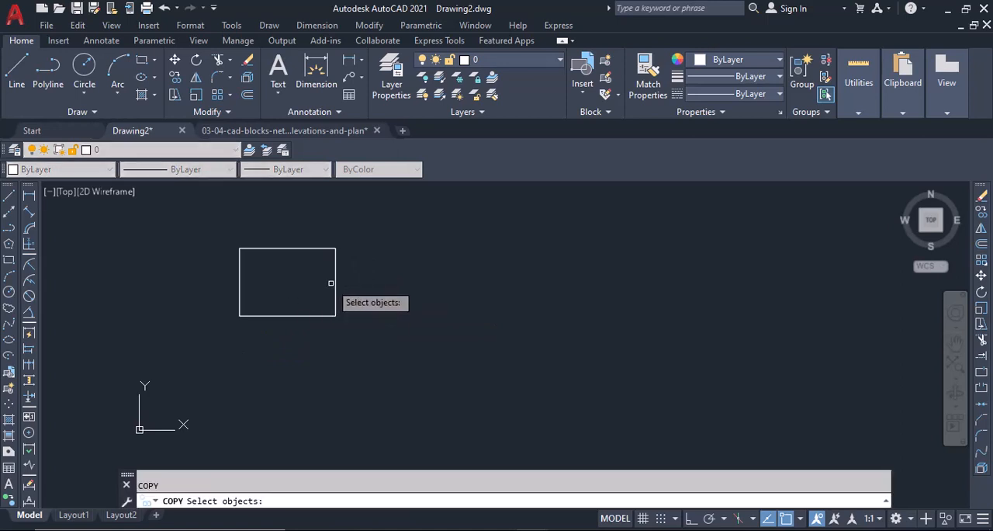
click(335, 283)
key(Return)
click(307, 281)
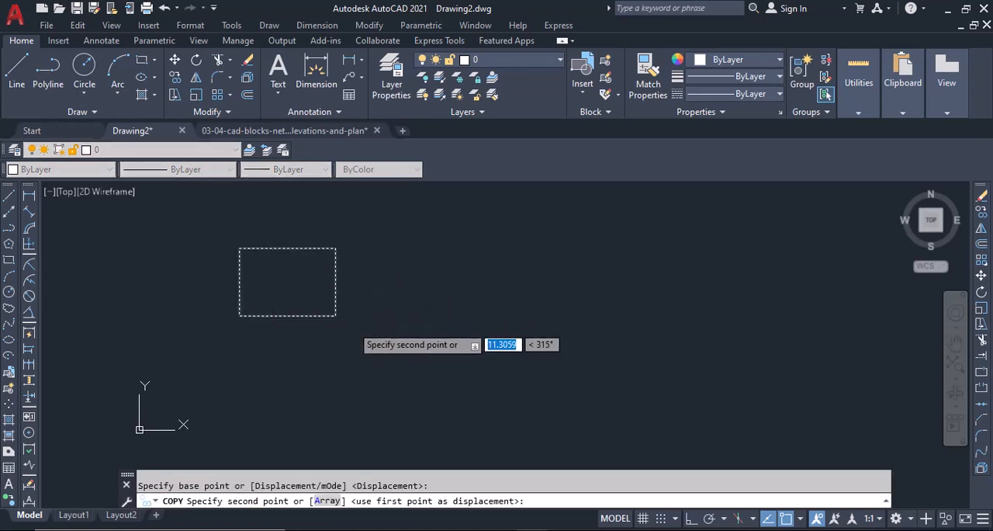
click(352, 324)
middle_drag(499, 381, 530, 267)
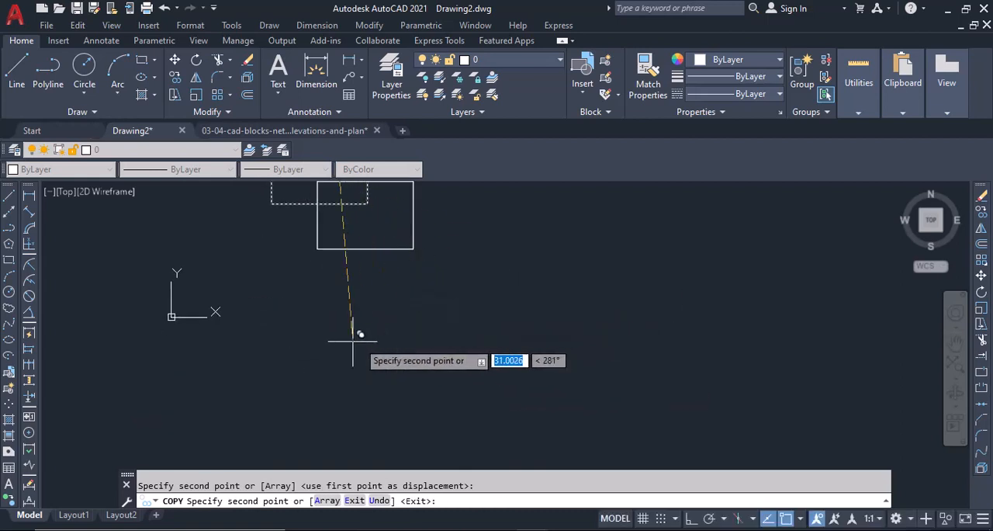
click(328, 312)
right_click(394, 294)
click(435, 307)
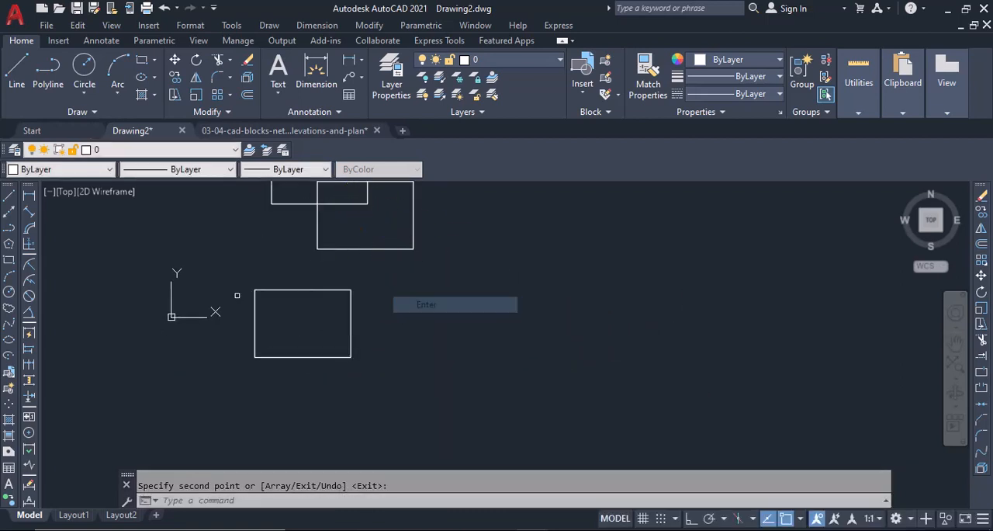
Draw a circle to the right of the rectangles, about as wide as one rectangle.
click(10, 293)
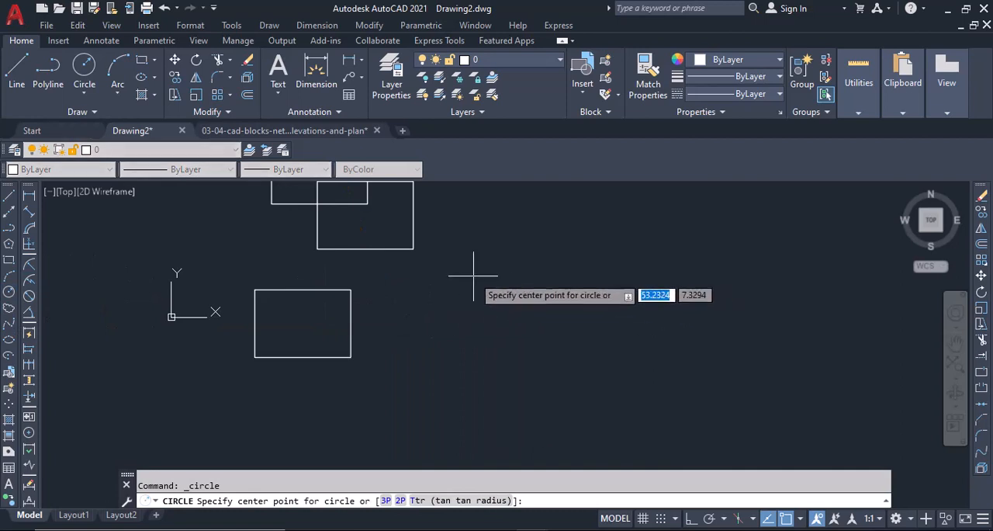
click(472, 275)
click(500, 313)
mouse_move(496, 317)
middle_down()
mouse_move(408, 465)
mouse_move(438, 398)
middle_up()
Change the colour of the middle, overlapping rectangle to Red and deselect it.
click(312, 328)
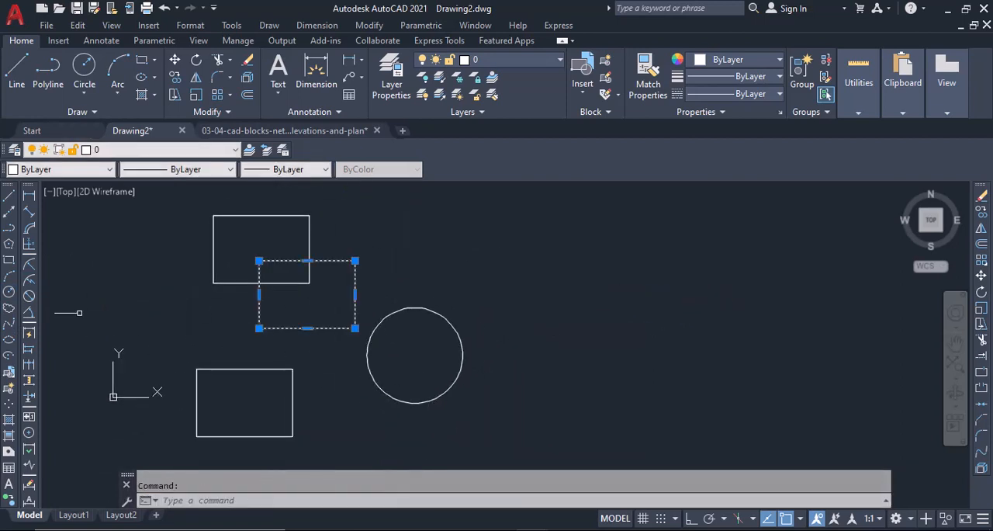
click(74, 169)
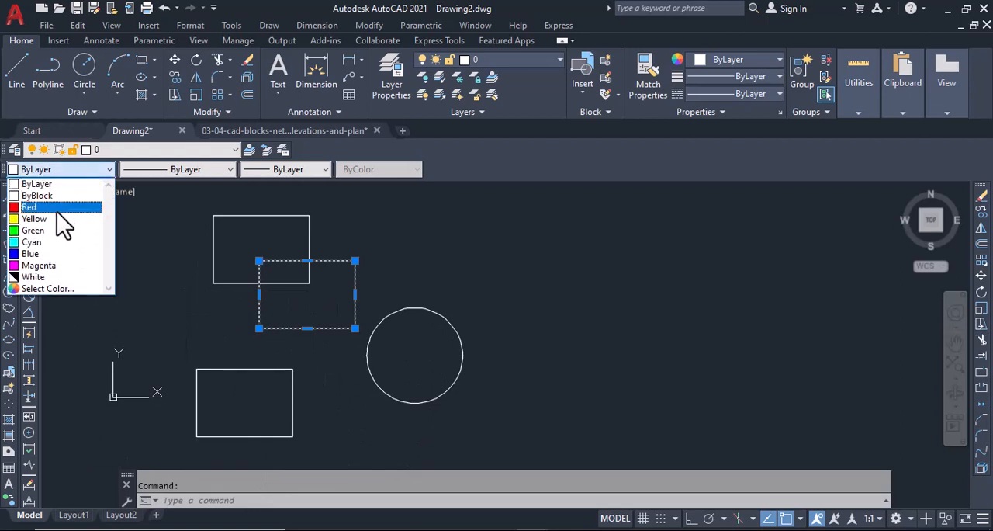
click(46, 208)
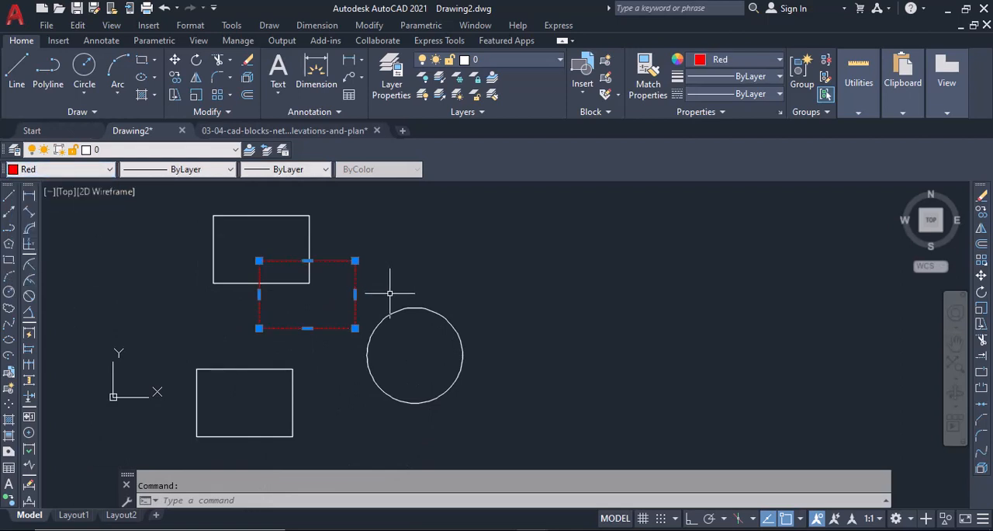
key(Escape)
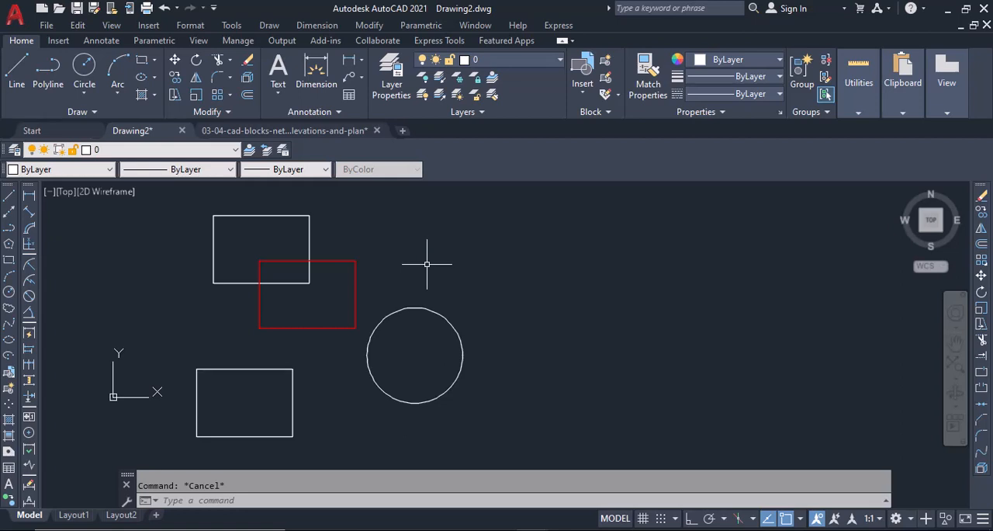
Run the AT area-to-table command with starting number 1 and place the area table to the right of the shapes.
text(At)
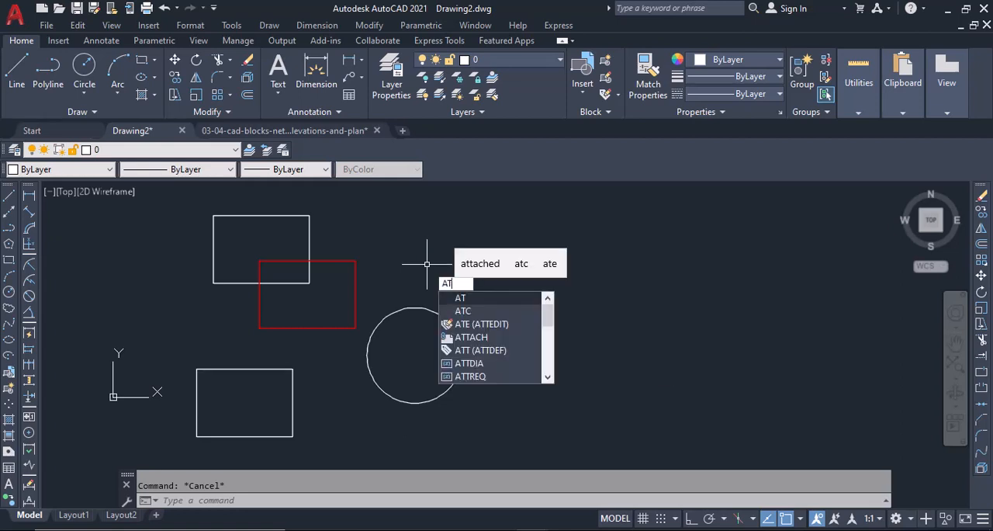
key(Return)
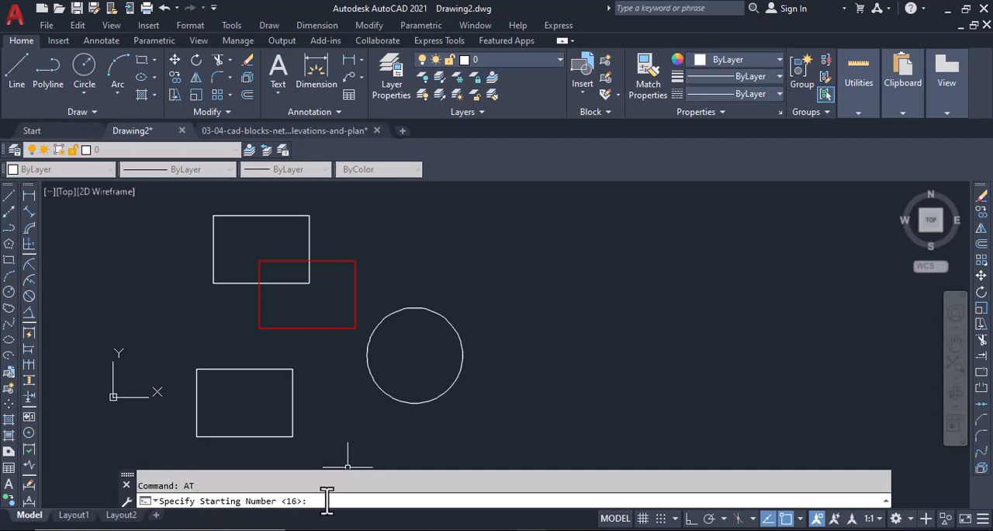
key(Return)
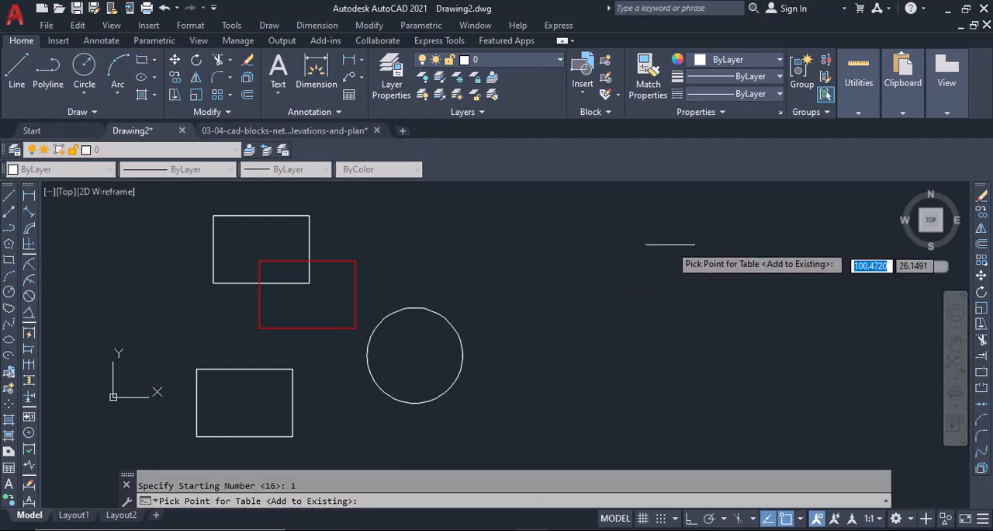
click(655, 245)
scroll(655, 248, up, 5)
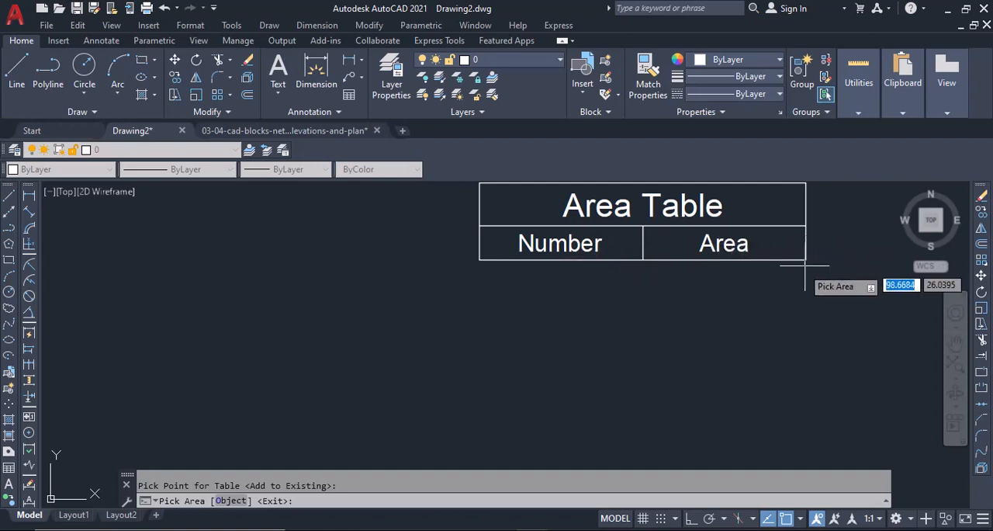
scroll(769, 272, down, 6)
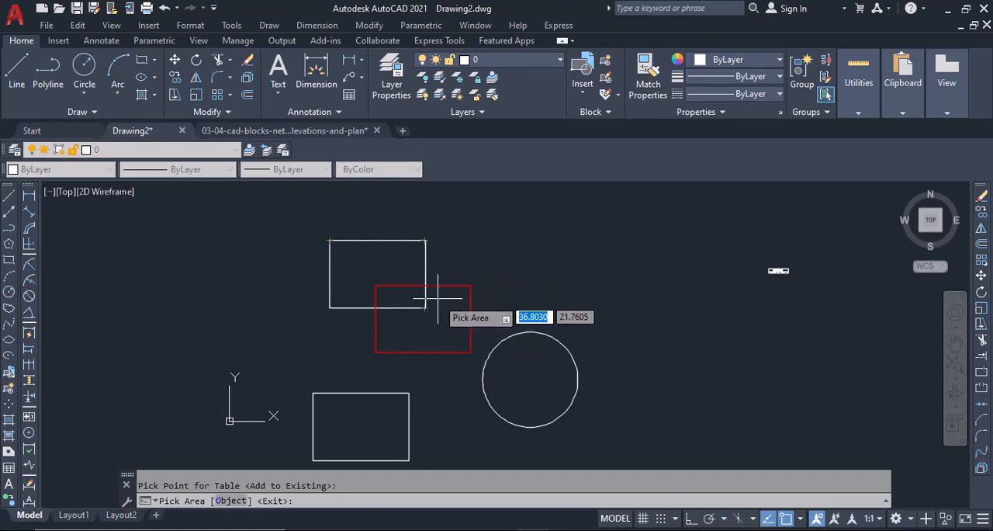
Switch area labelling to the Object option, add the upper white rectangle to the table, and inspect its label and table row.
click(224, 503)
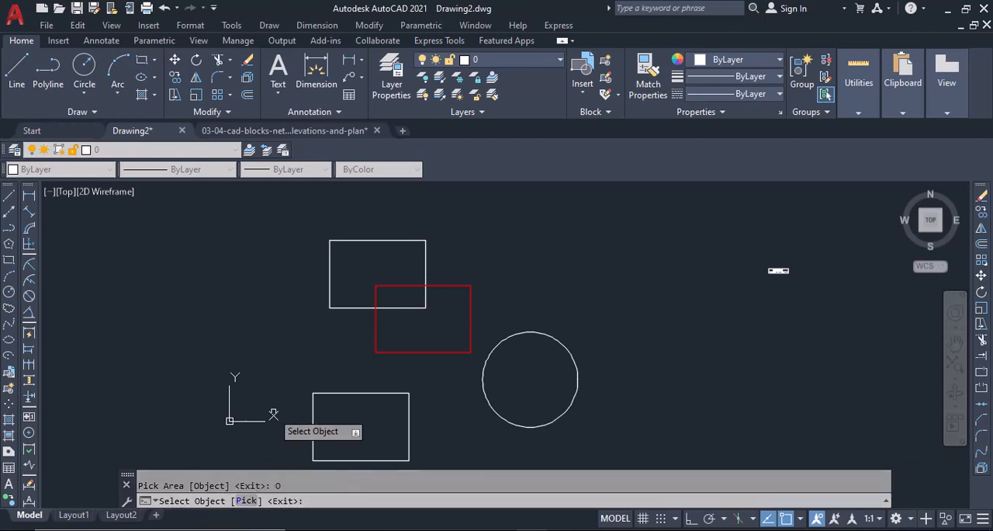
click(368, 242)
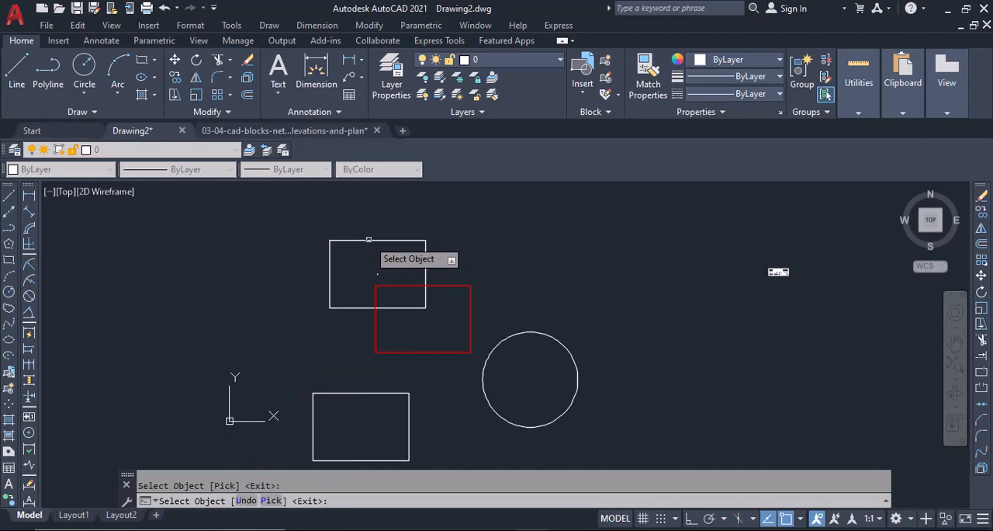
scroll(371, 270, up, 10)
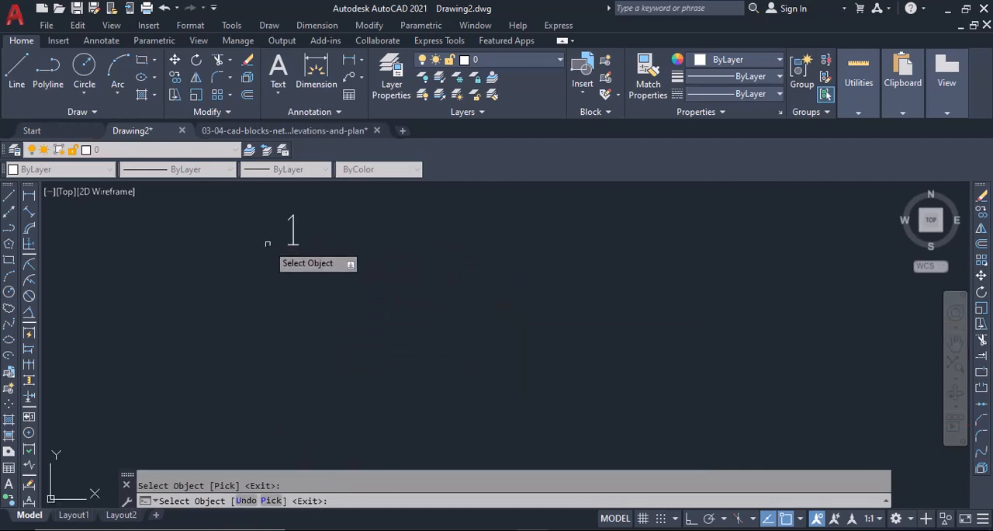
scroll(202, 323, down, 10)
scroll(610, 344, up, 5)
scroll(596, 224, up, 5)
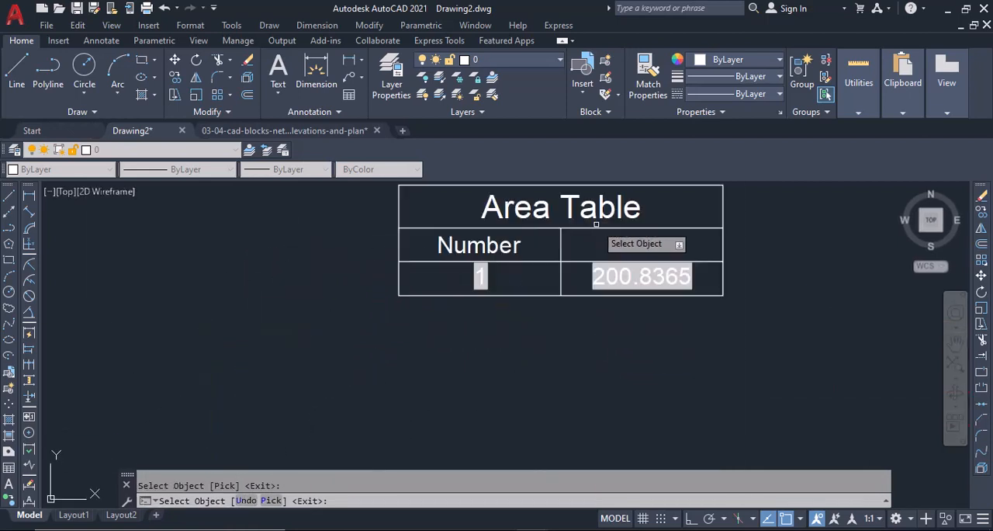
scroll(726, 281, down, 6)
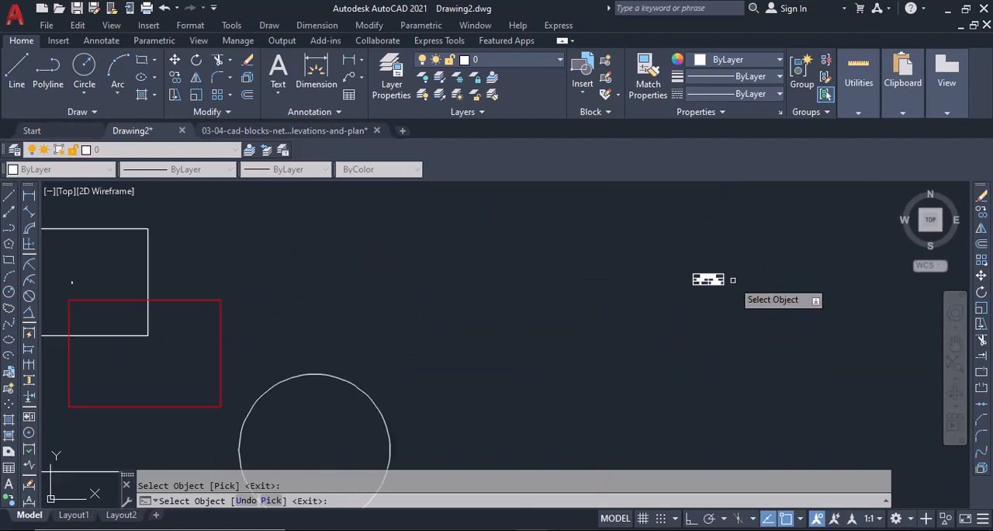
Label the red rectangle and the lower white rectangle, adding their areas to the table.
scroll(601, 302, down, 6)
scroll(543, 303, up, 6)
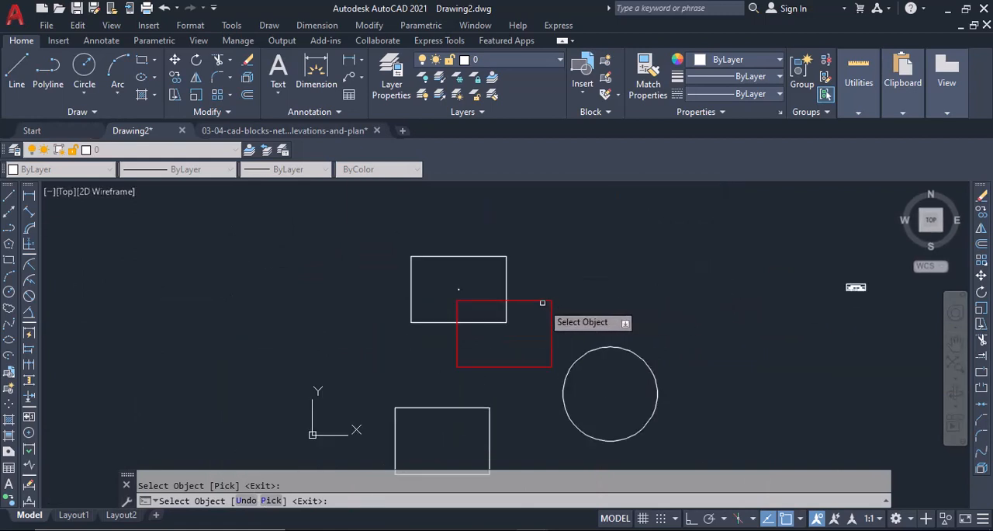
click(543, 303)
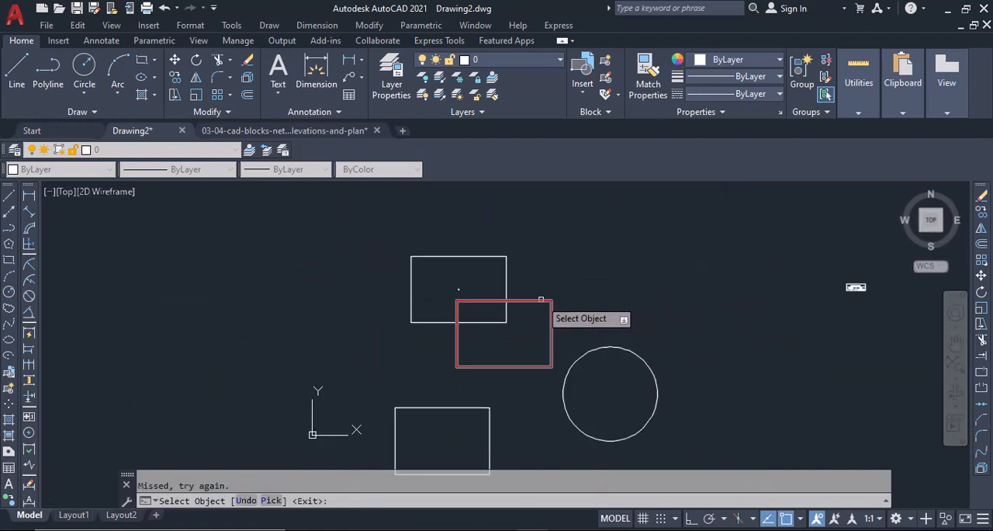
click(434, 415)
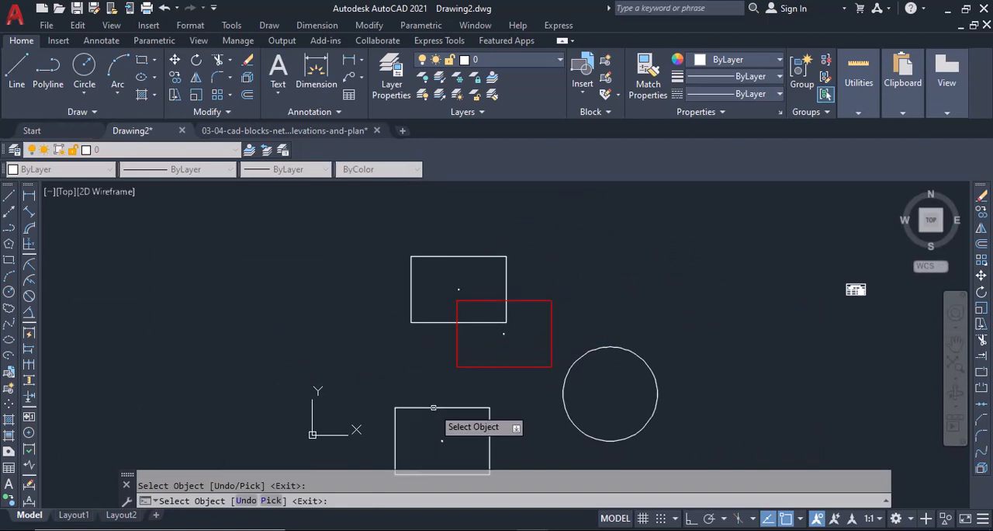
Label the circle, add its area to the table, finish the command, and inspect the rows of the area table.
click(617, 348)
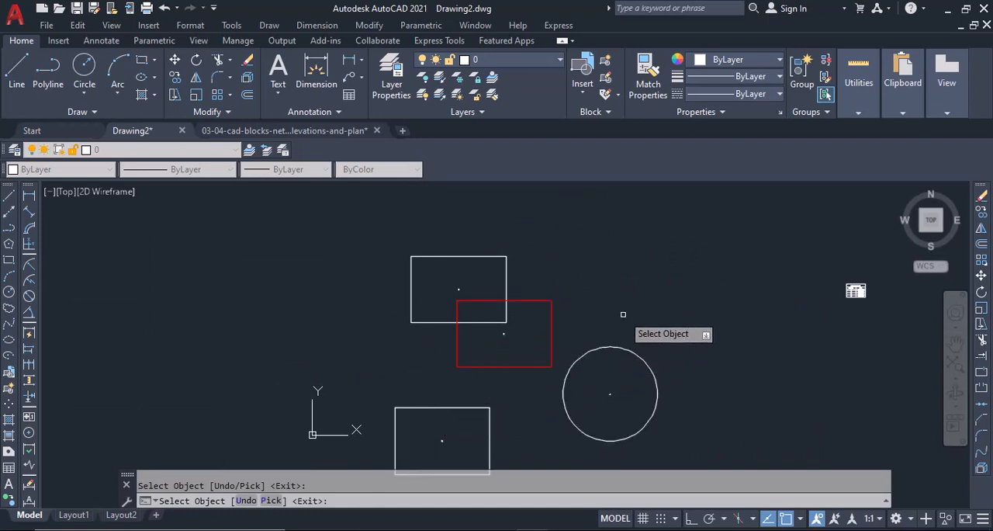
key(Return)
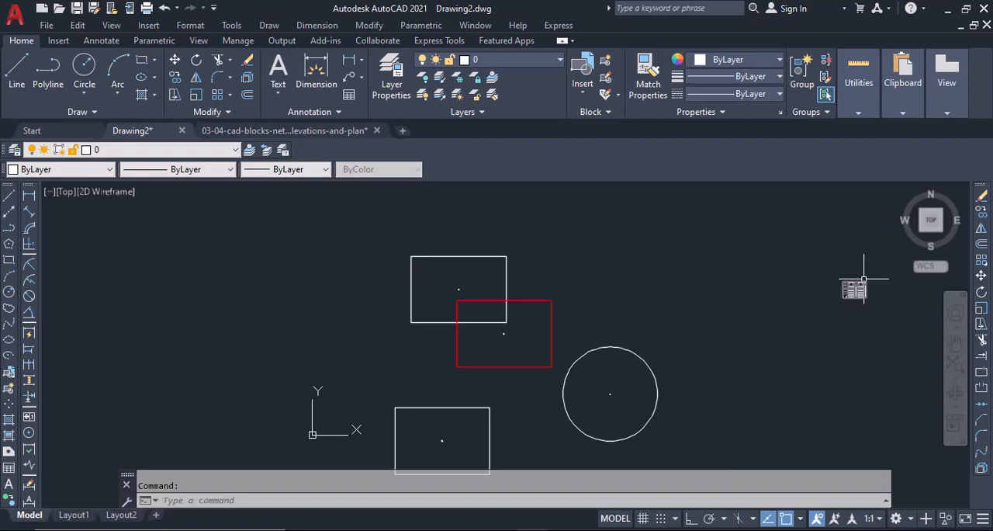
scroll(857, 284, up, 8)
middle_drag(701, 409, 354, 285)
scroll(370, 244, up, 5)
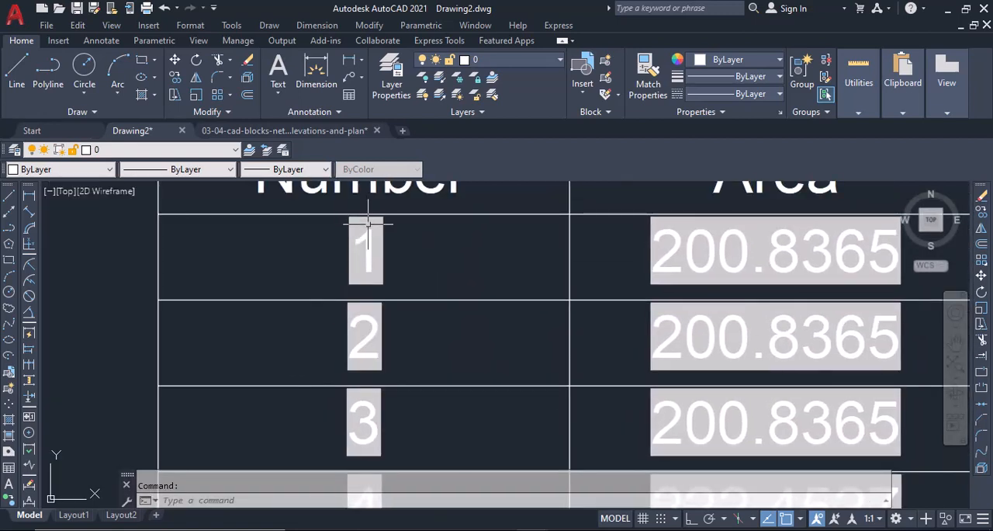
scroll(770, 421, down, 5)
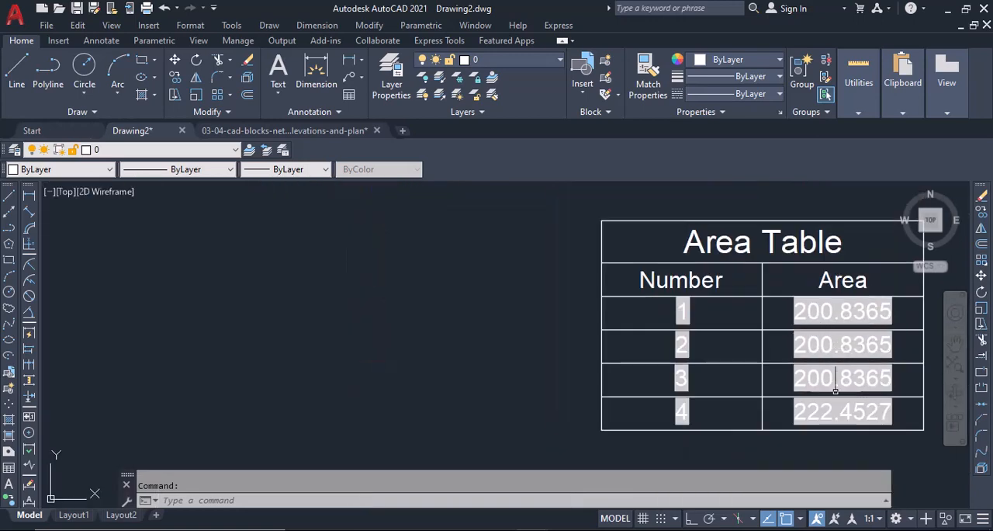
scroll(837, 412, up, 4)
scroll(788, 396, down, 5)
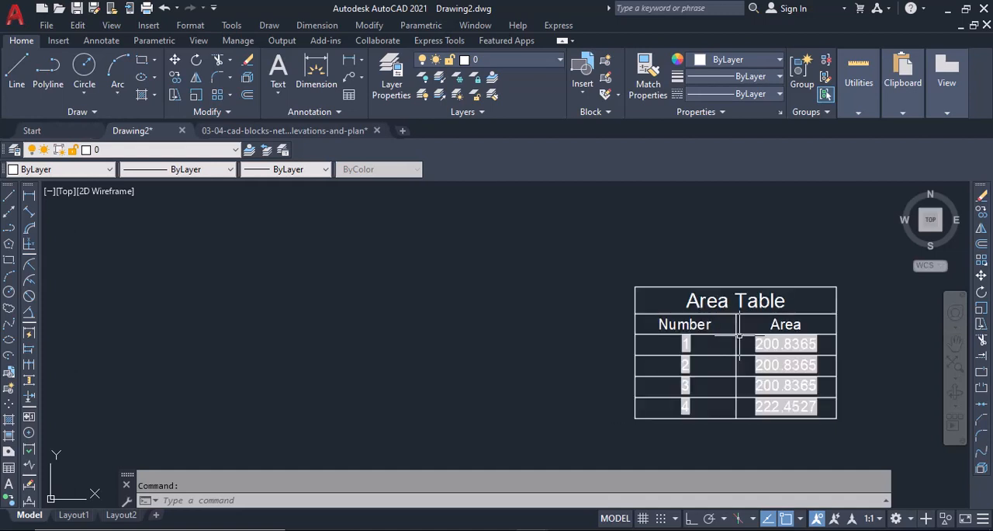
scroll(740, 336, down, 4)
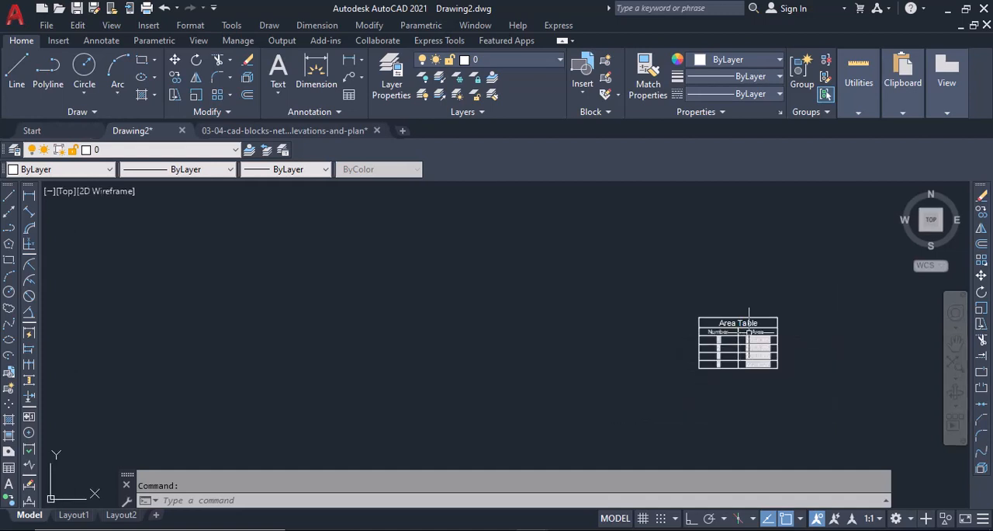
Erase the number labels inside the circle, the lower white rectangle, the red rectangle and the upper white rectangle.
middle_drag(278, 328, 710, 293)
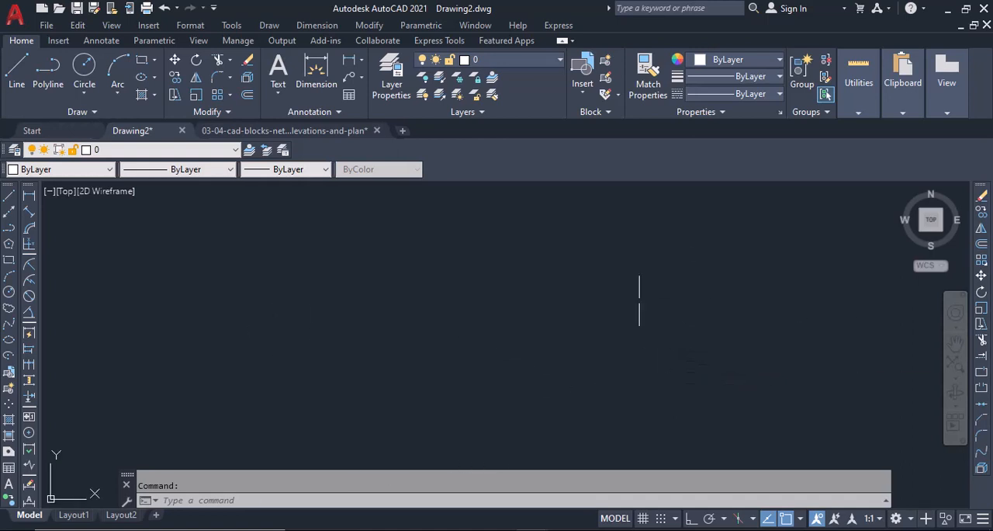
scroll(636, 299, down, 8)
scroll(528, 355, up, 2)
click(523, 347)
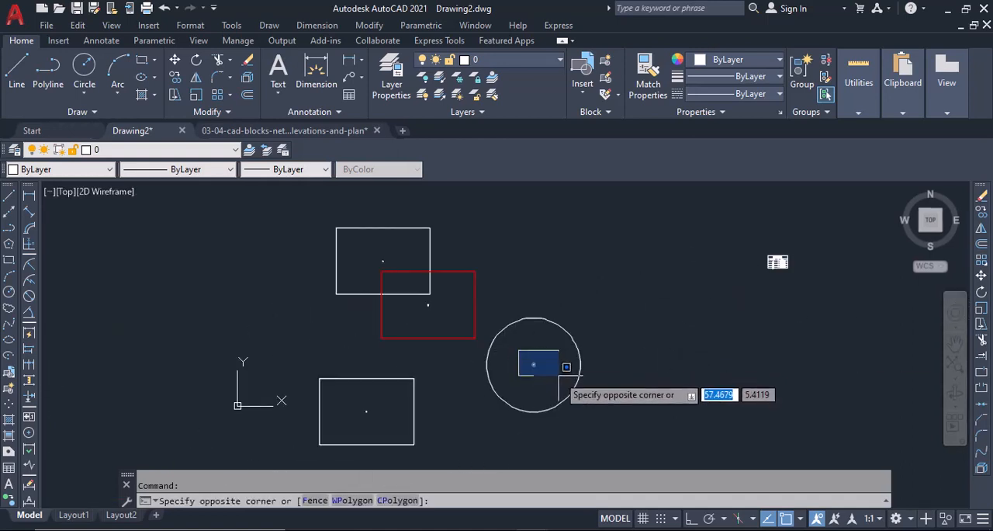
click(553, 372)
click(354, 395)
click(377, 404)
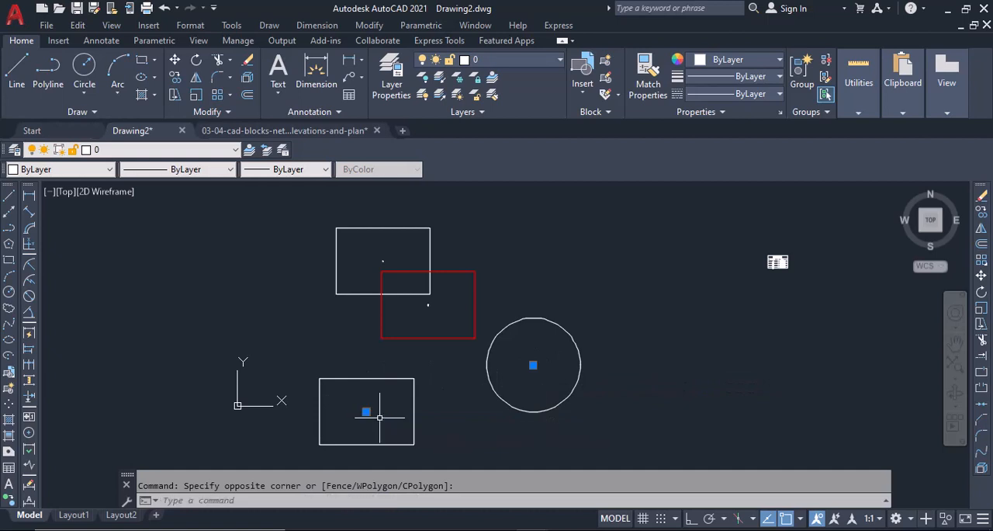
scroll(447, 305, up, 5)
click(401, 309)
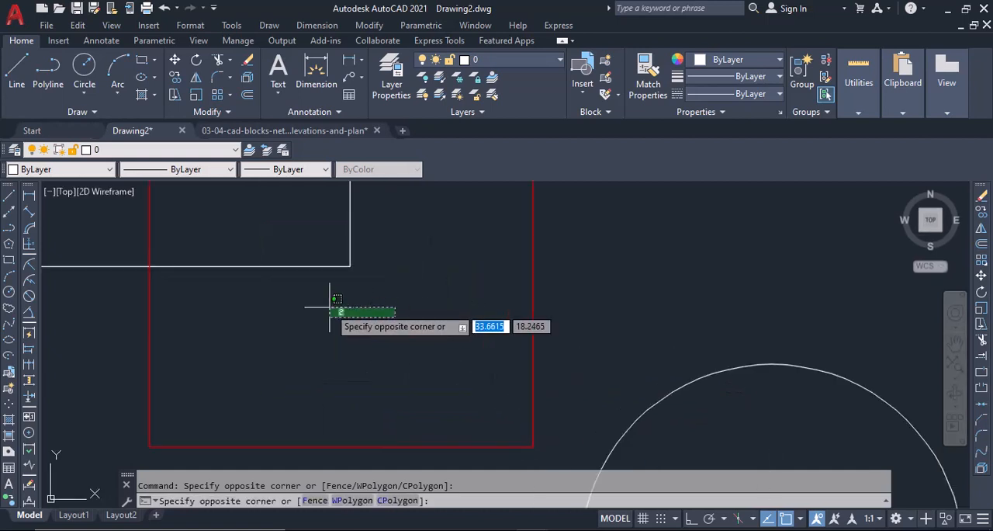
click(332, 310)
scroll(371, 301, down, 4)
click(283, 210)
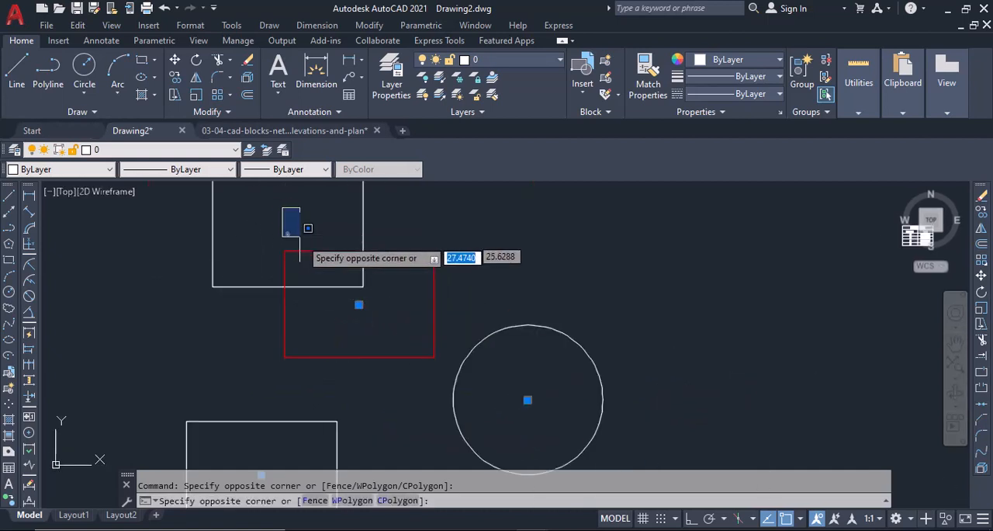
click(333, 244)
click(981, 197)
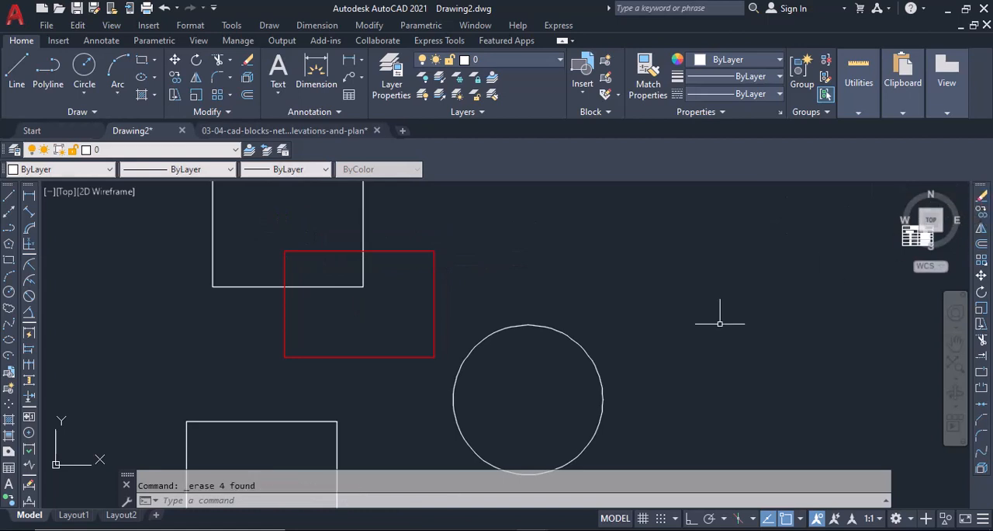
Run the AF area-to-file command and accept 5 as the starting number.
middle_drag(323, 261, 357, 330)
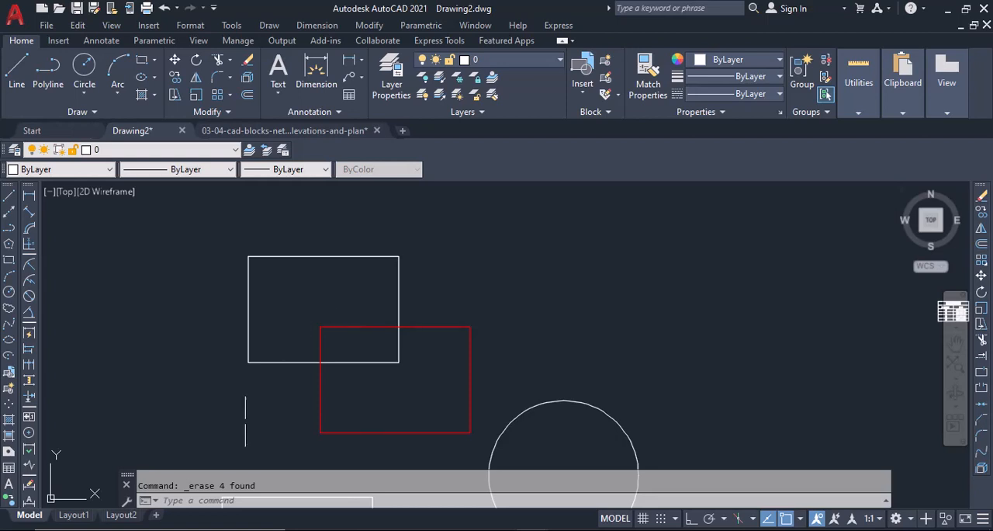
click(241, 502)
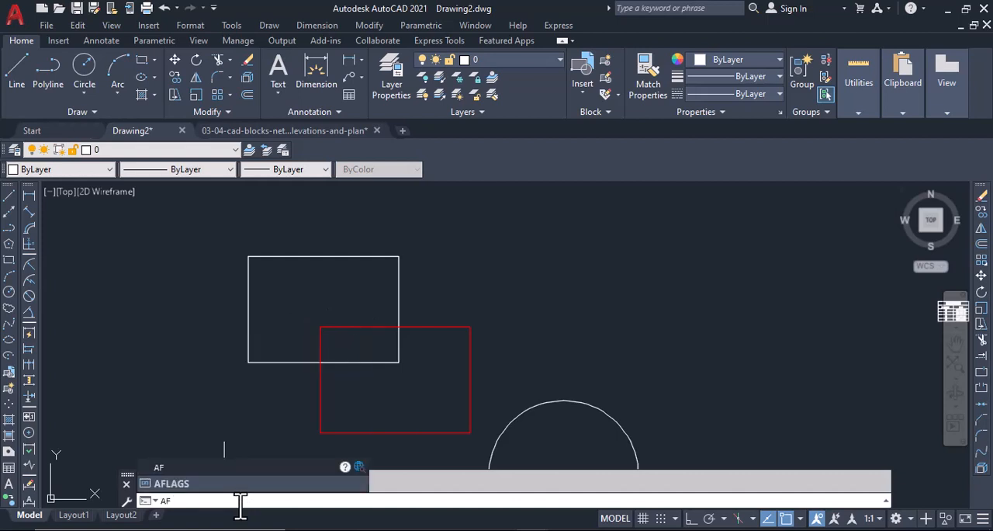
text(AF)
key(Return)
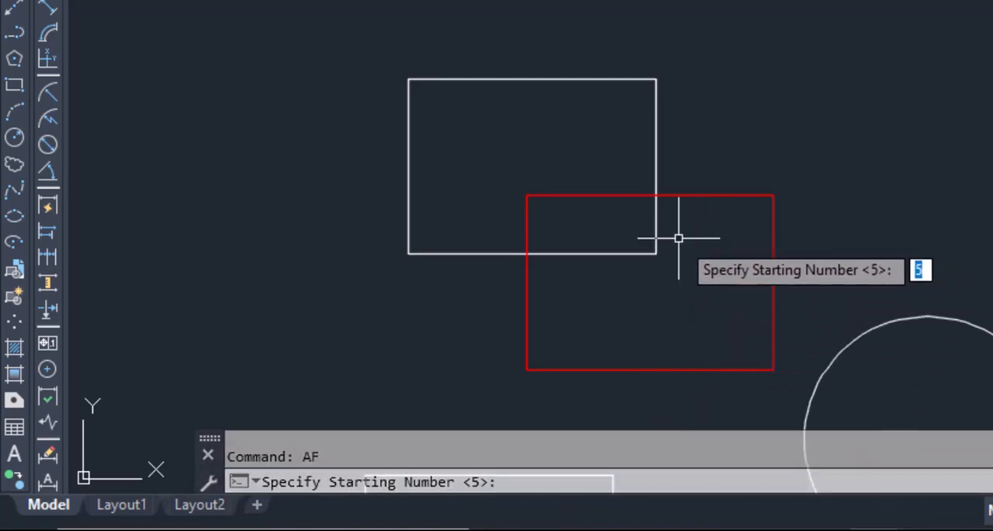
key(Return)
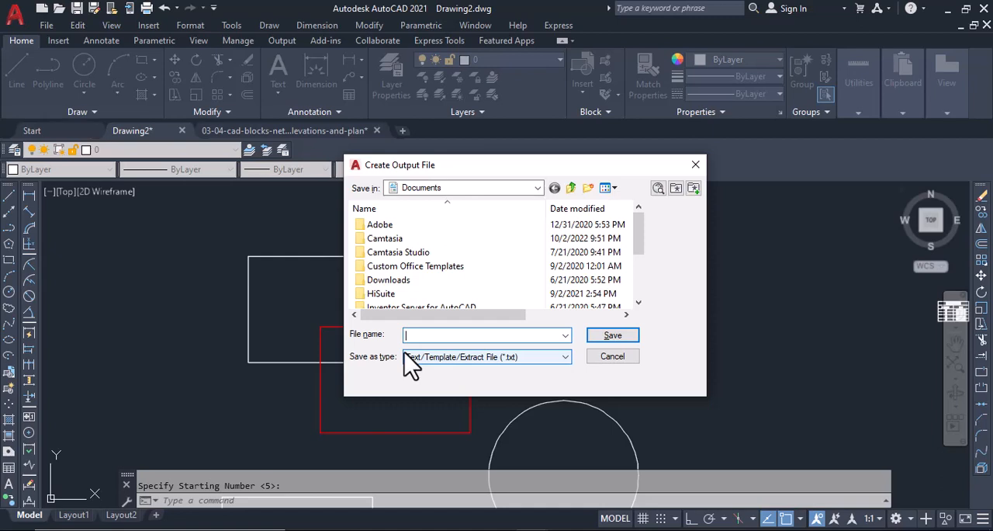
Set the Desktop as the output file's location and name the file ASDF.
click(492, 187)
click(541, 190)
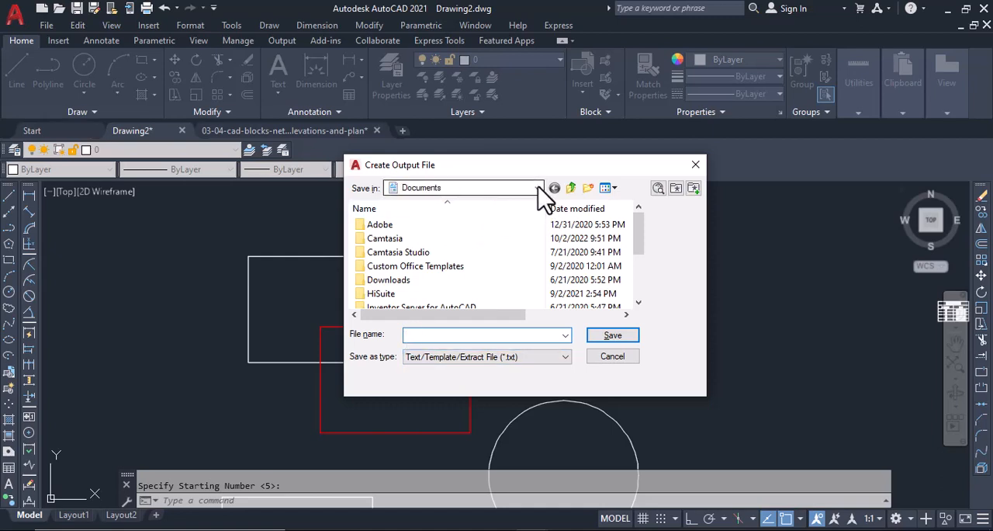
click(537, 190)
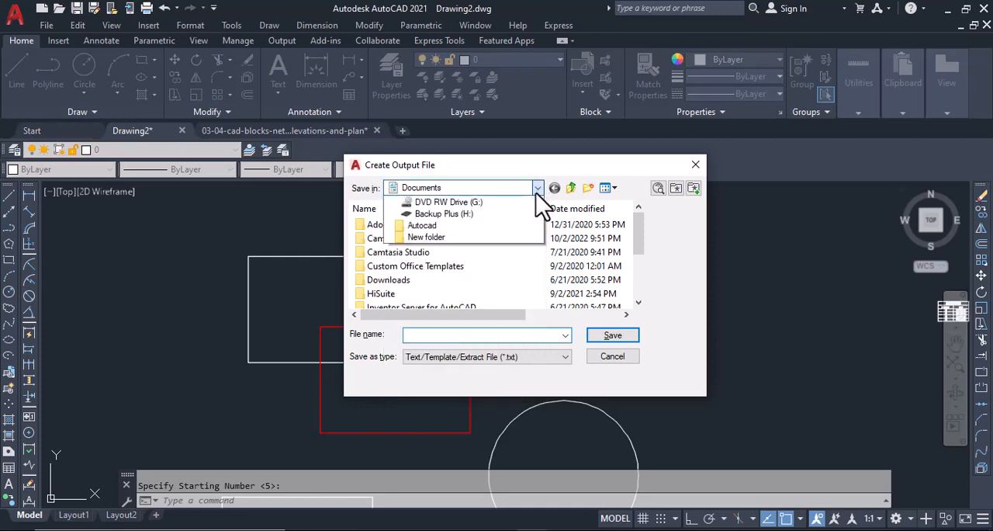
click(492, 215)
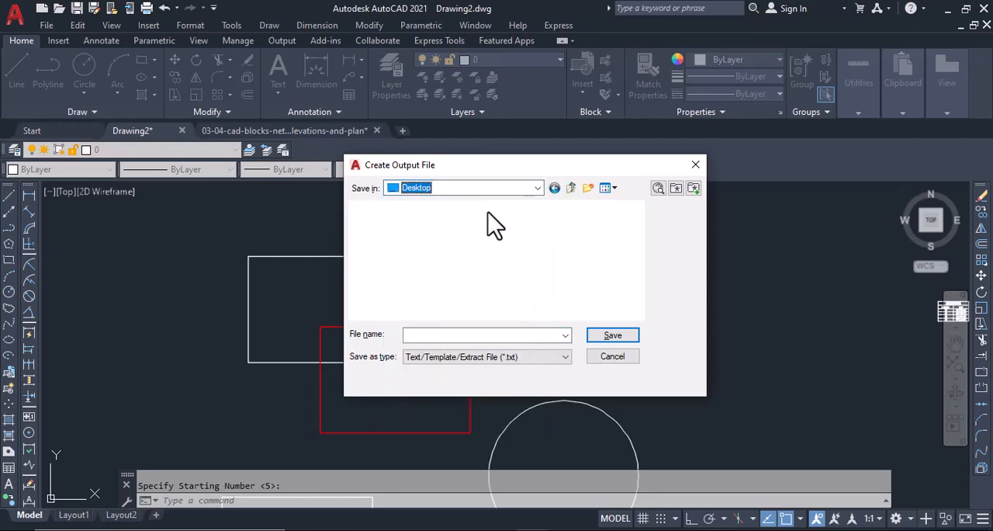
click(445, 335)
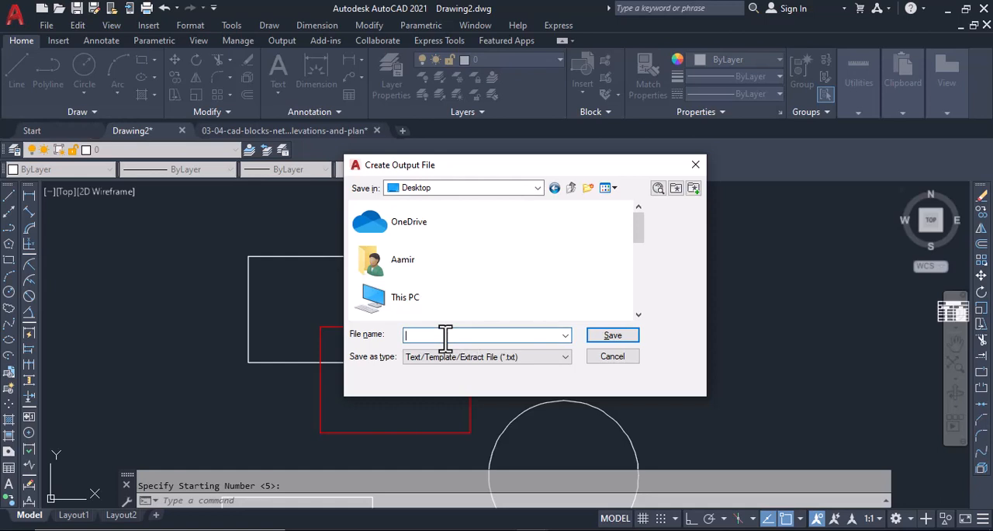
text(A)
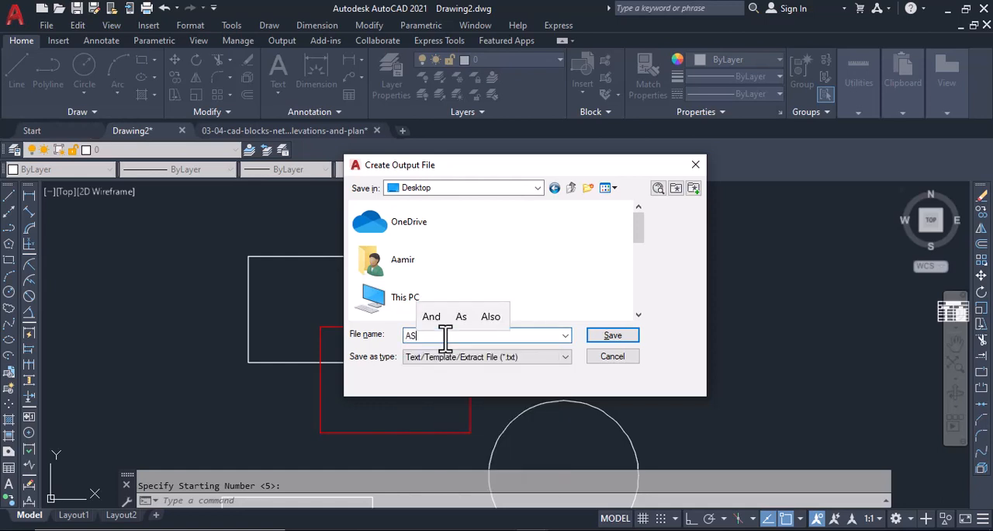
text(SDF)
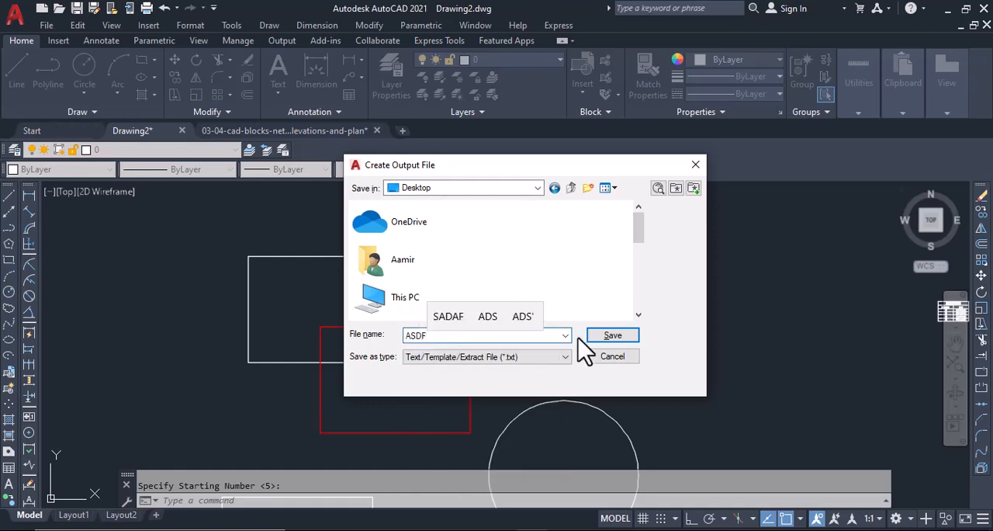
Keep Text/Template/Extract File (*.txt) as the file type and save the output file.
click(493, 358)
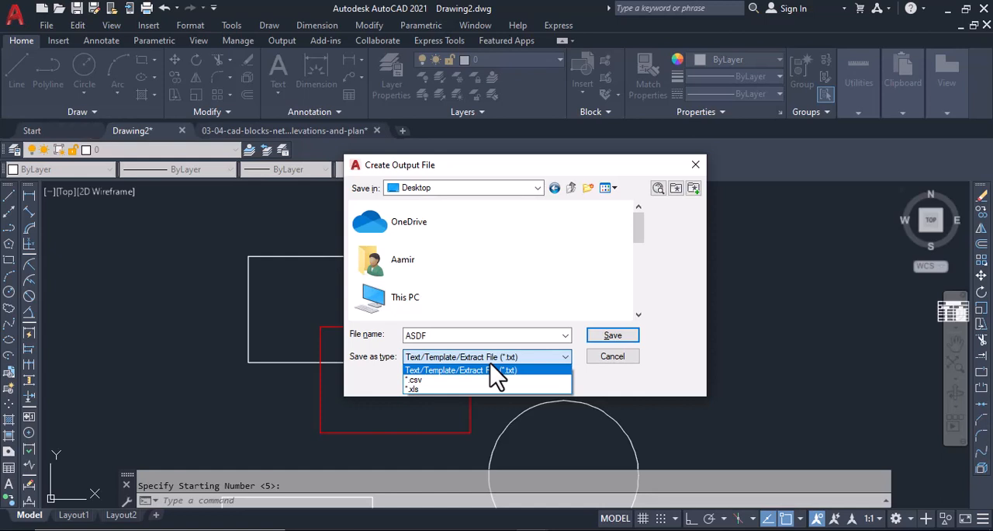
click(493, 371)
click(497, 359)
click(503, 371)
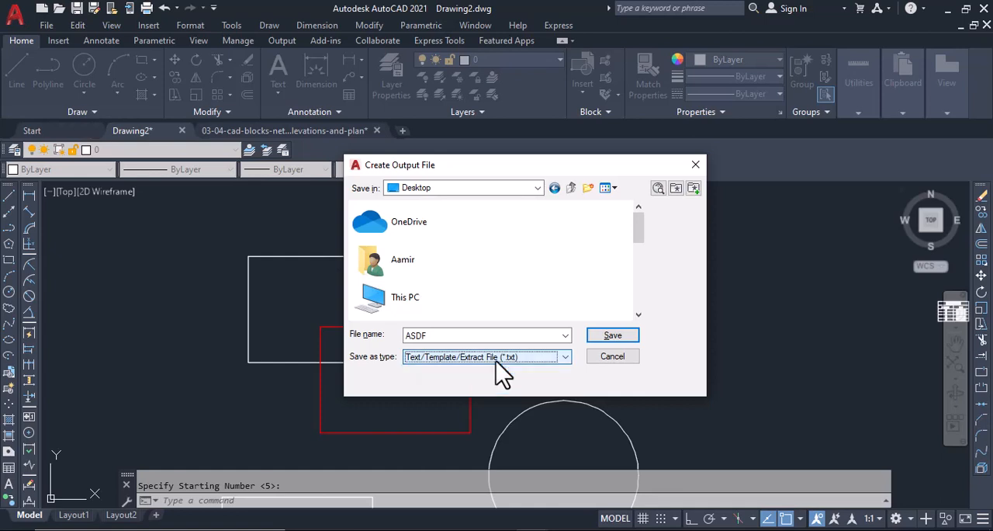
click(609, 340)
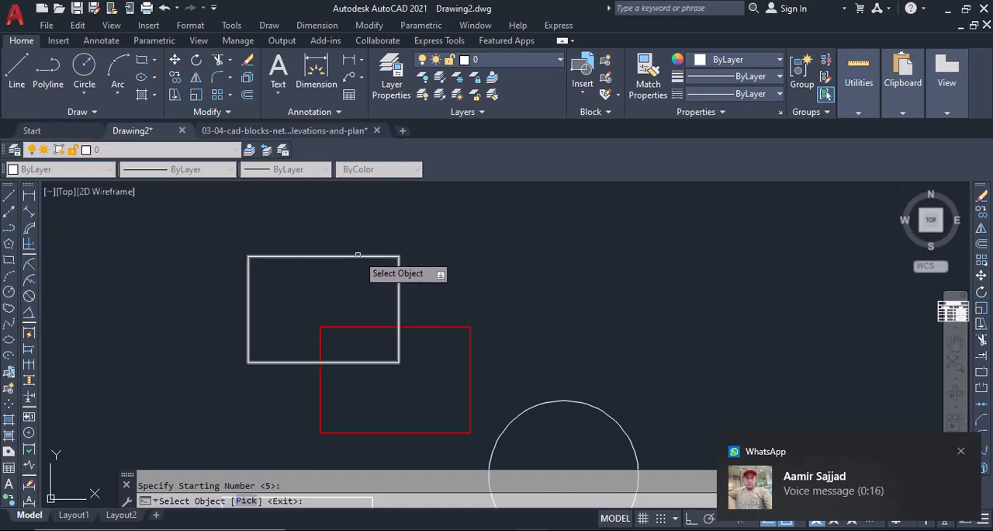
Label the upper white rectangle so its area is written to the file, and inspect its number label.
click(356, 257)
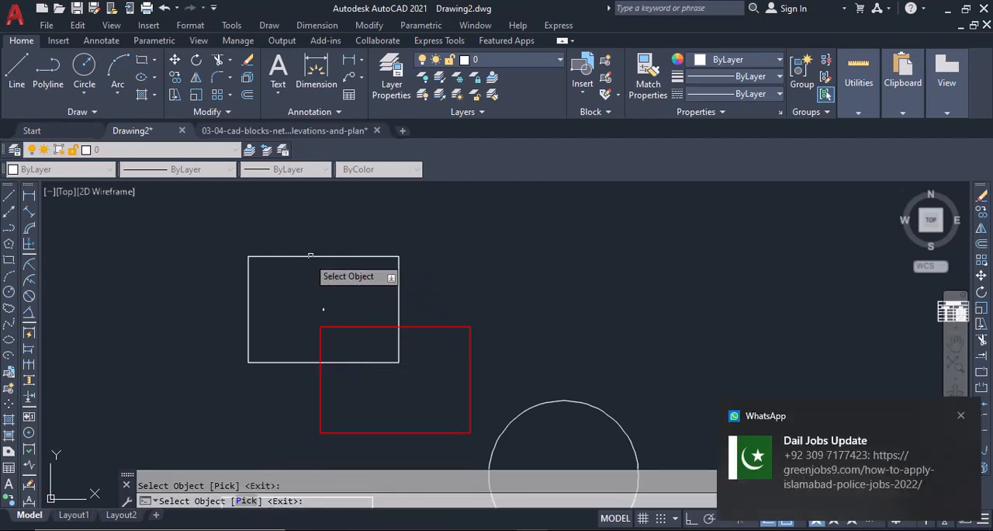
scroll(327, 311, up, 2)
scroll(314, 317, up, 4)
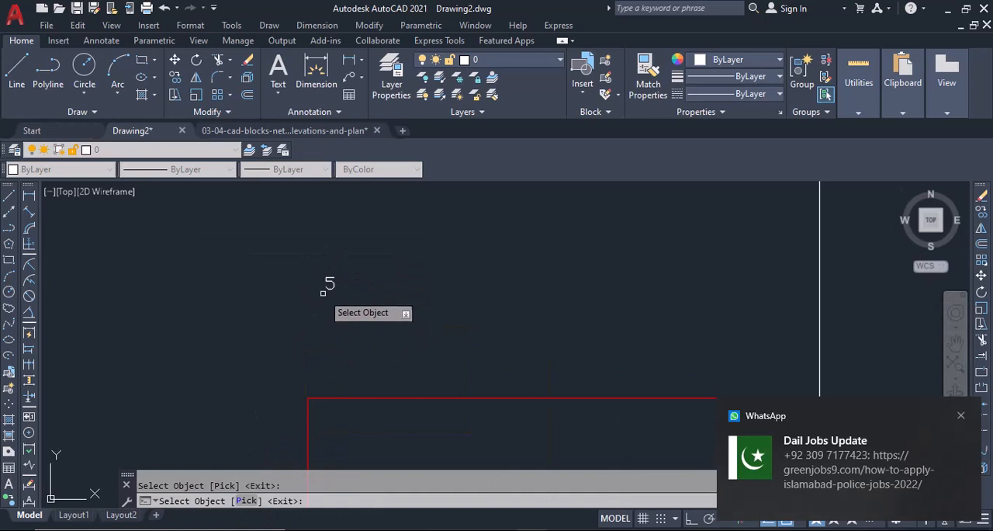
scroll(326, 295, down, 2)
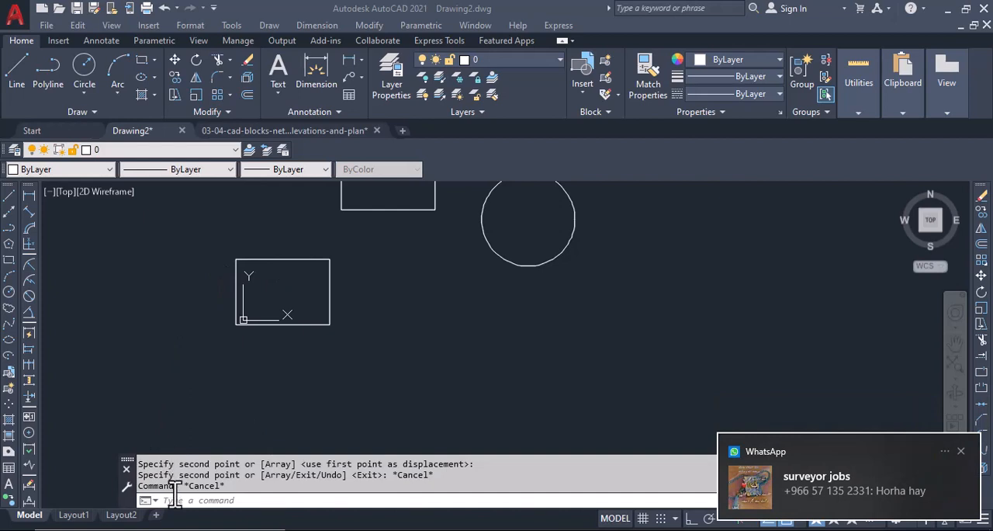
Run the AF area-to-file command again with starting number 1.
text(AF)
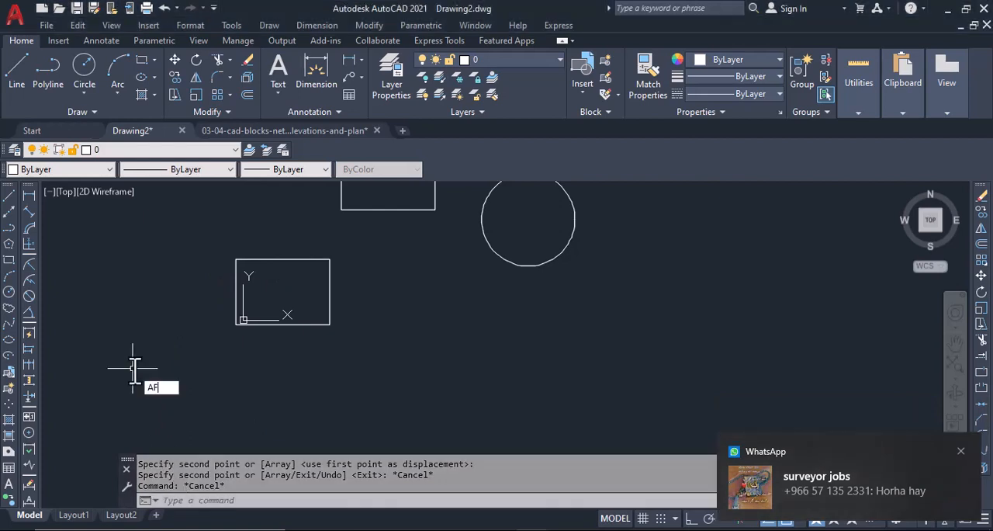
key(Return)
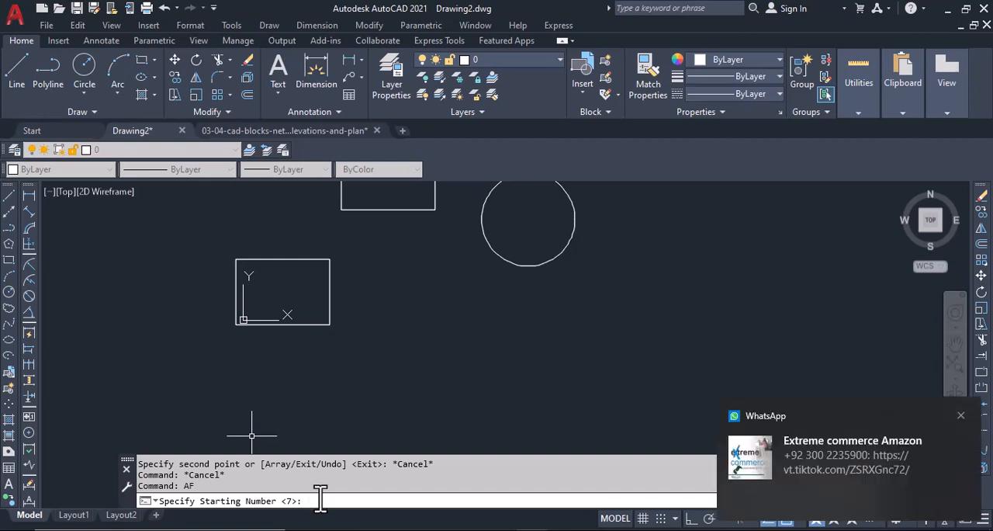
text(1)
key(Return)
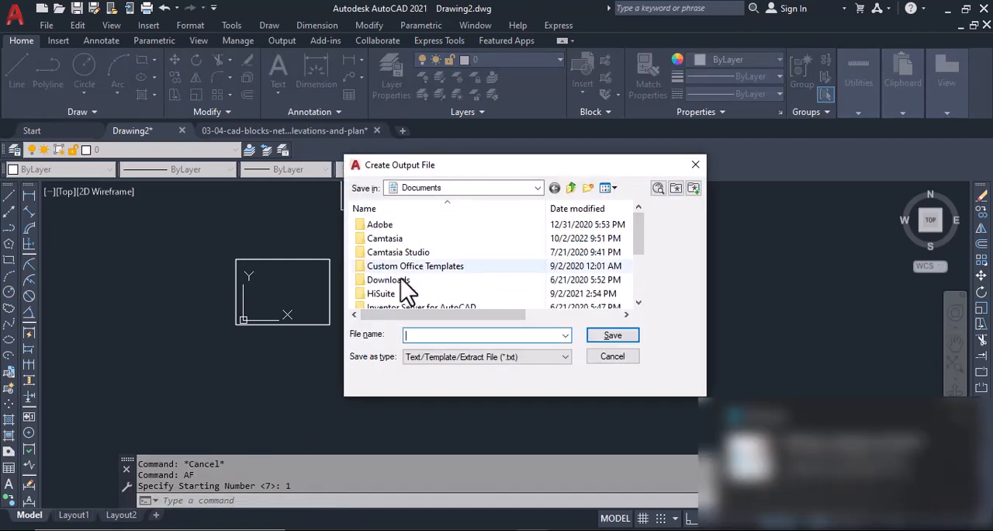
Save the output file to the Desktop as AS, keeping the Text/Template/Extract File (*.txt) type.
text(AS)
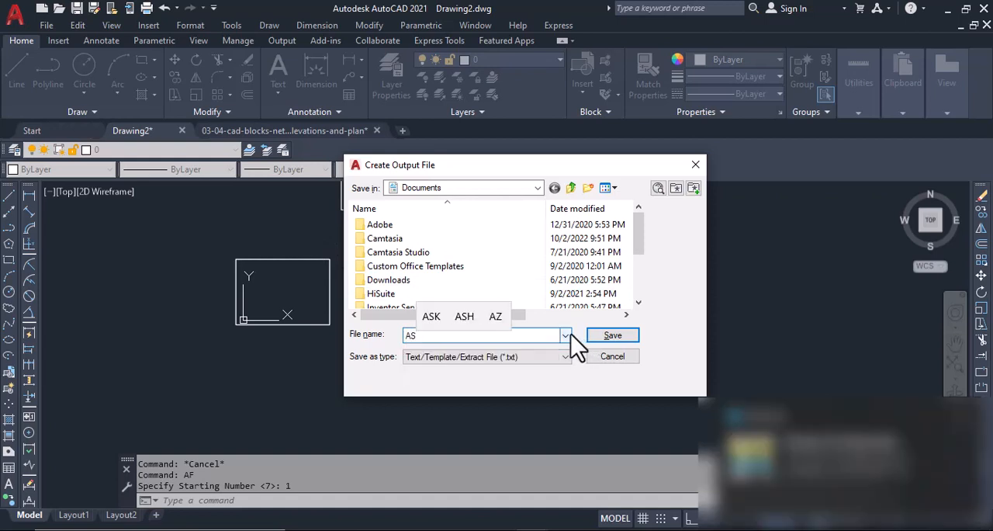
click(489, 189)
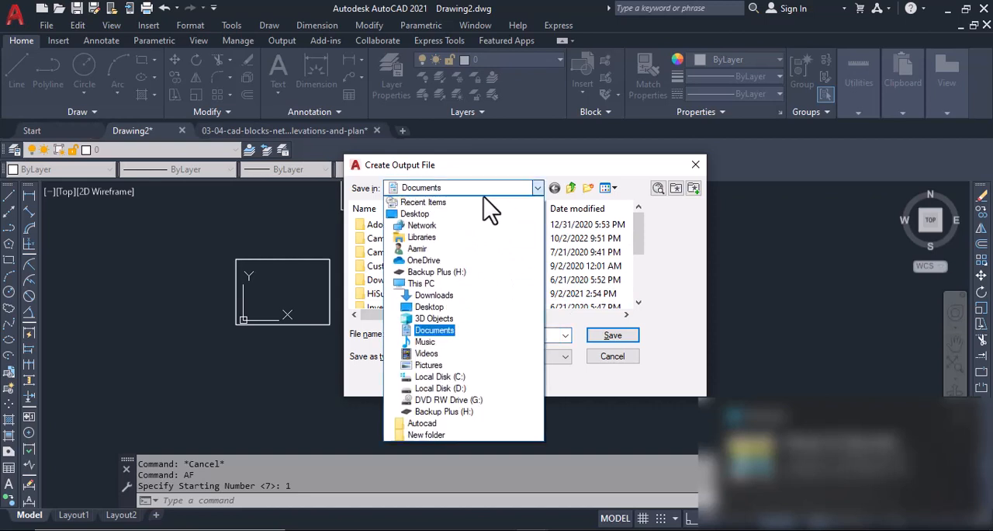
click(439, 219)
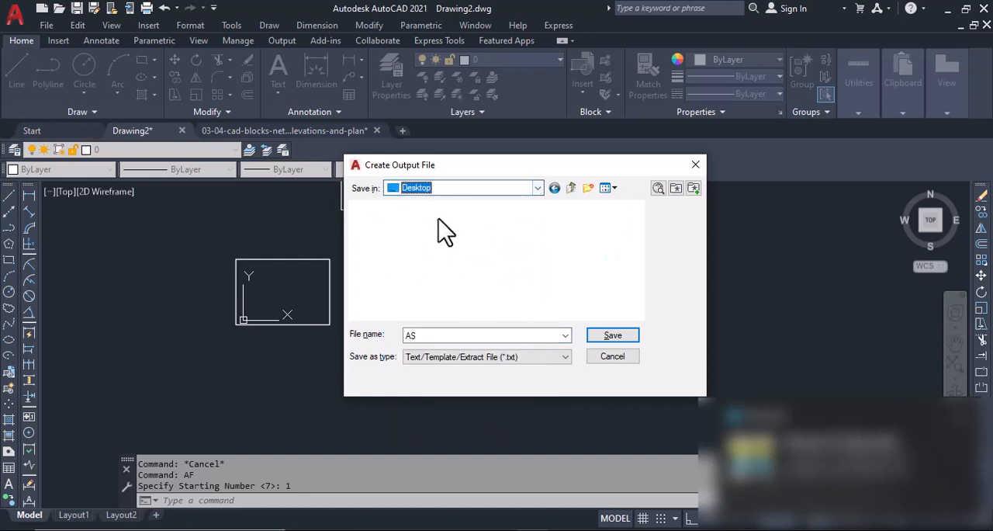
click(545, 356)
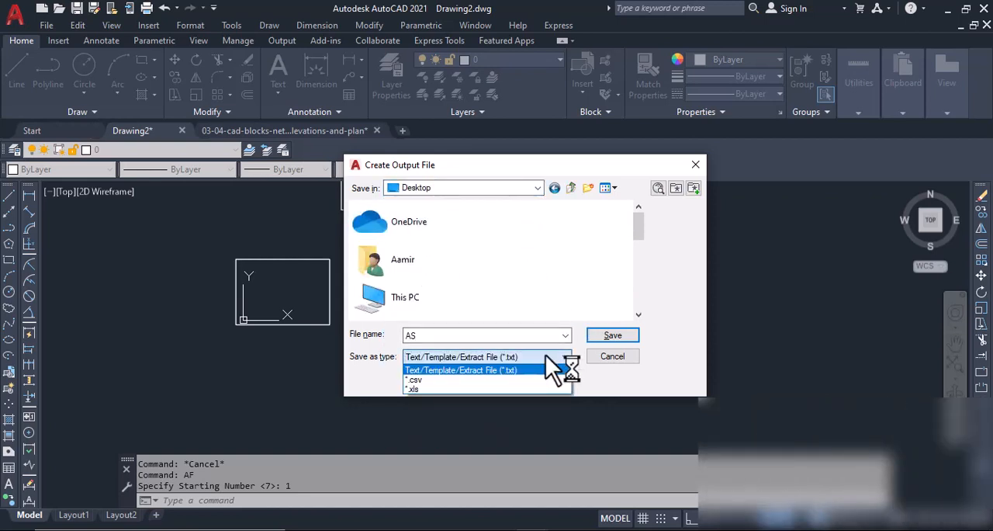
click(614, 339)
click(613, 336)
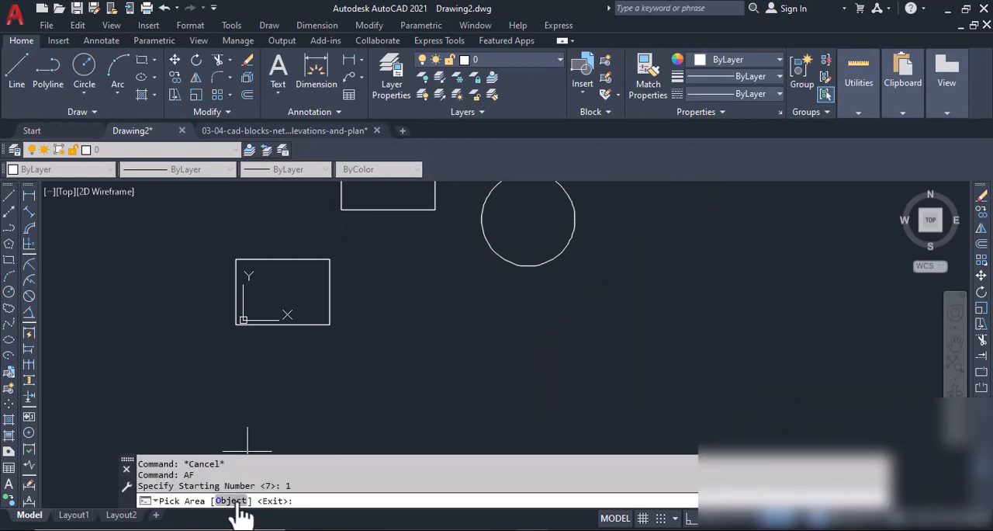
Switch area picking to the Object option and label the upper rectangle, the circle and the lower rectangle, in that order.
click(231, 501)
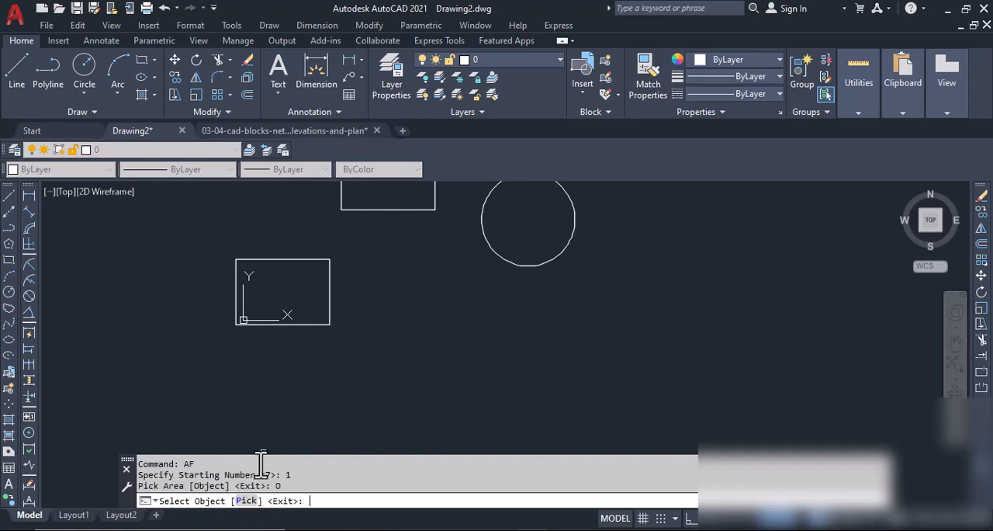
middle_drag(390, 233, 381, 356)
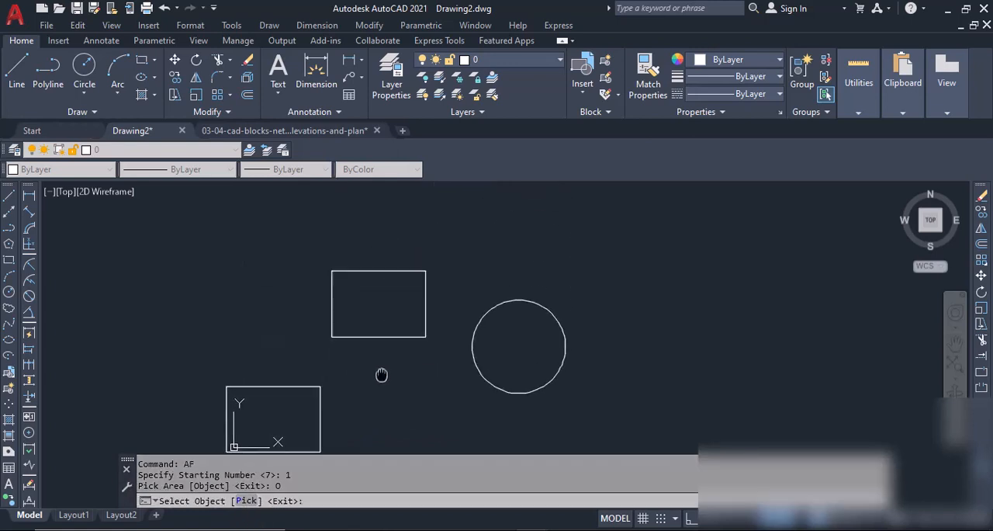
click(386, 334)
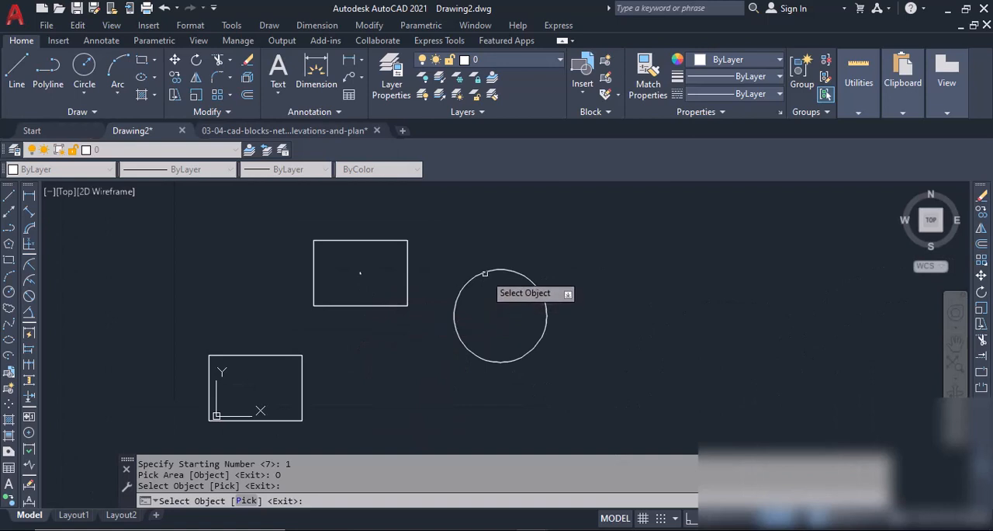
click(485, 273)
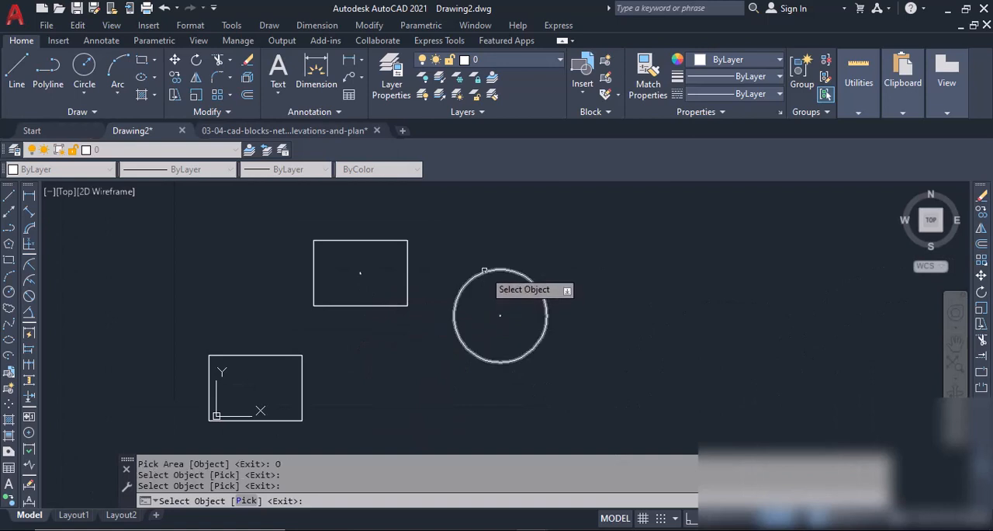
click(250, 359)
Finish the AF command to write the labelled areas to the text file, and close the file after viewing it.
middle_drag(267, 407, 275, 257)
scroll(300, 316, down, 2)
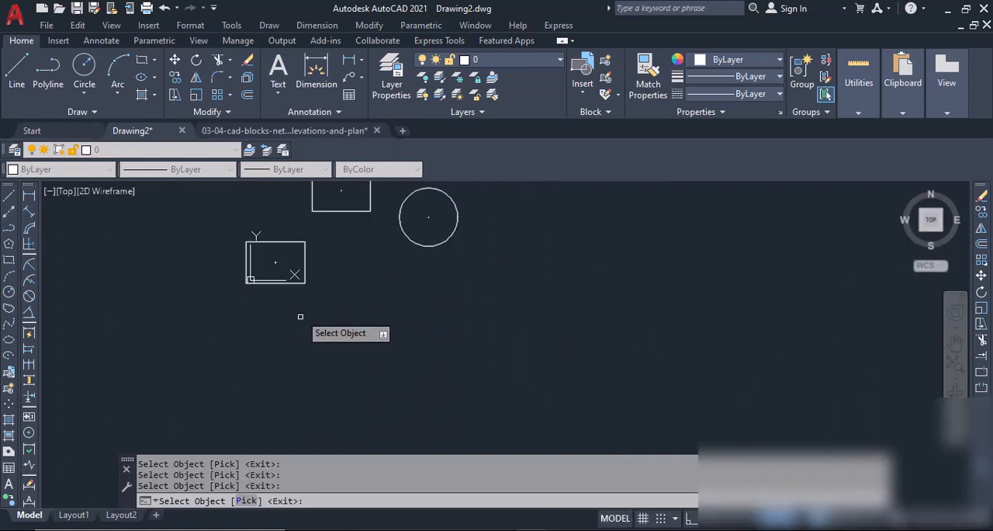
scroll(300, 316, down, 2)
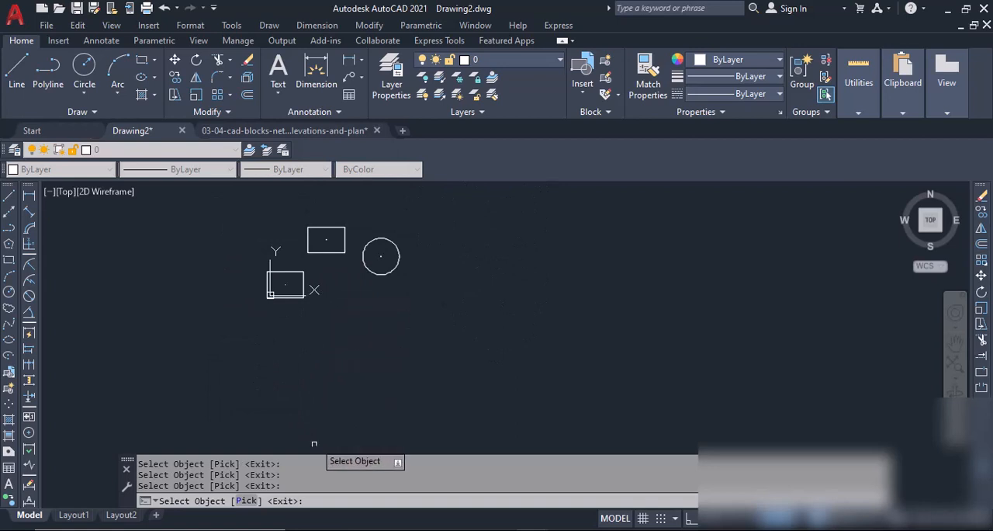
right_click(328, 351)
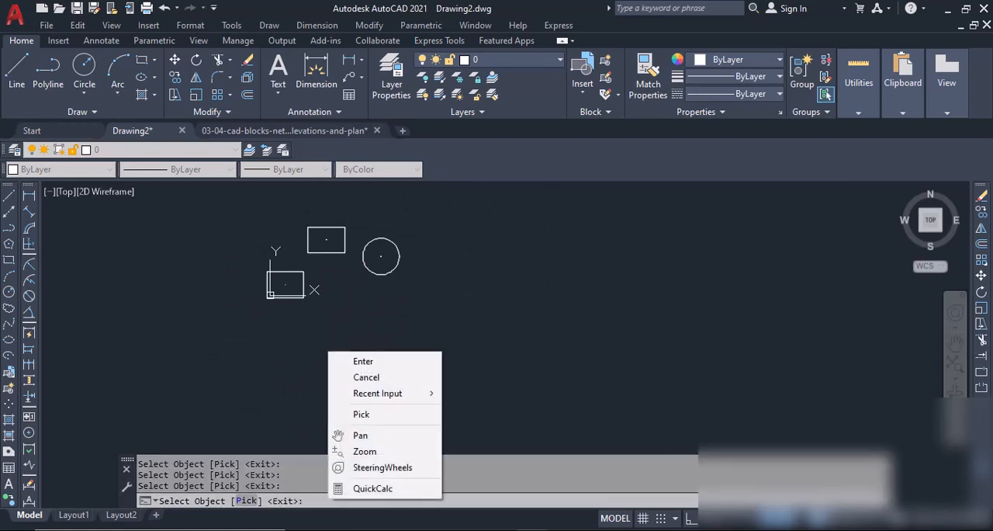
click(353, 362)
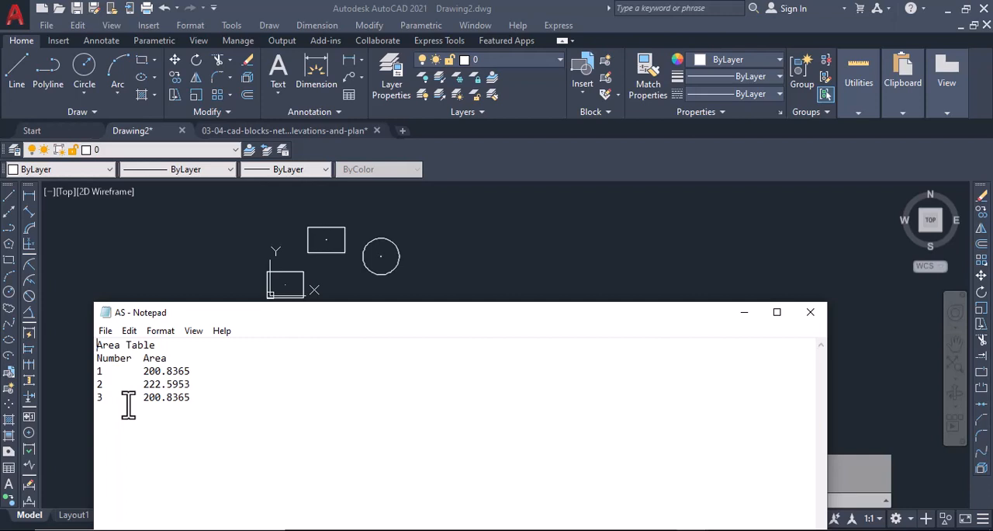
click(810, 314)
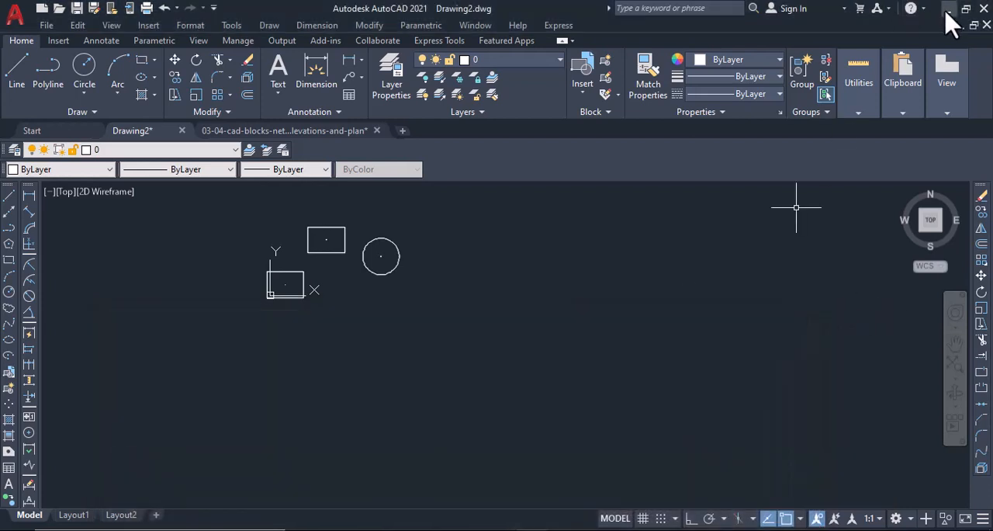
Minimize all open windows to reach the desktop and open the saved AS text file.
click(944, 10)
click(779, 14)
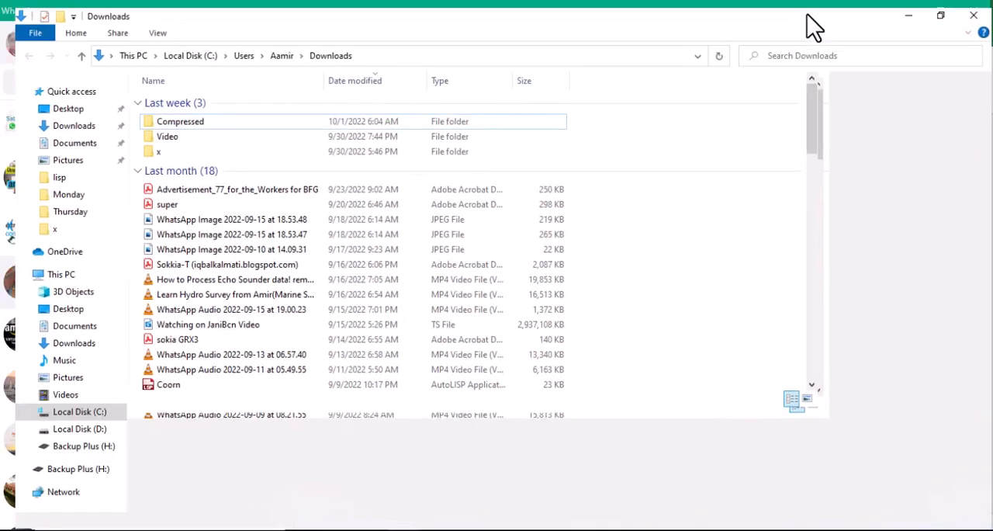
click(919, 14)
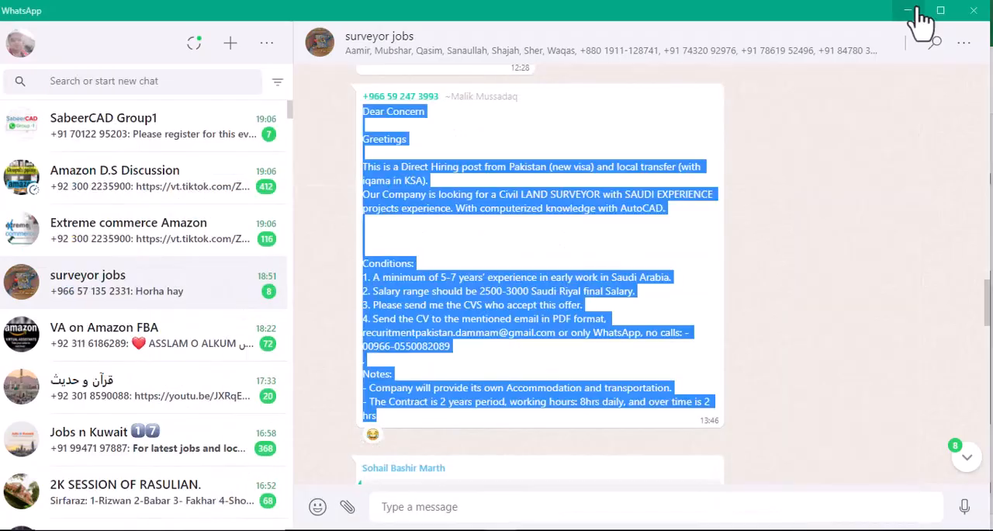
click(913, 12)
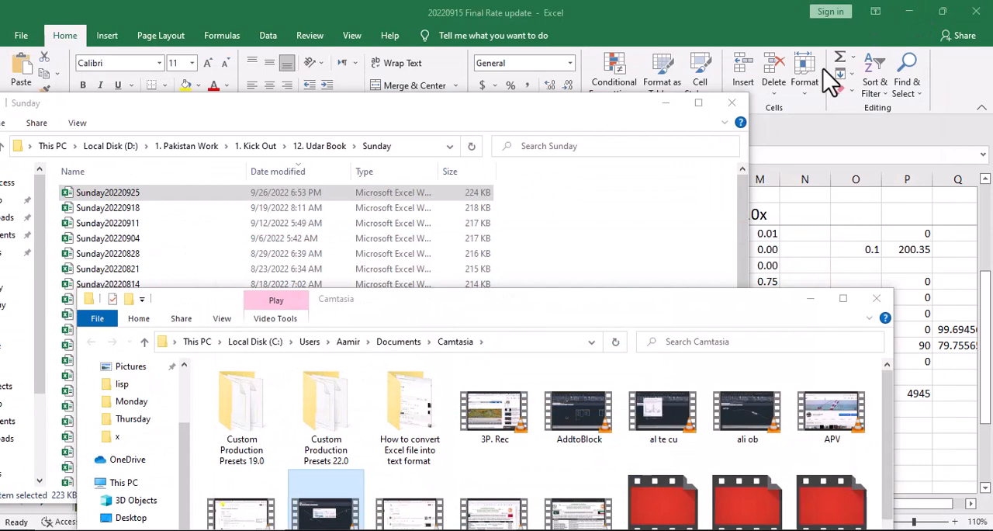
click(810, 298)
click(665, 104)
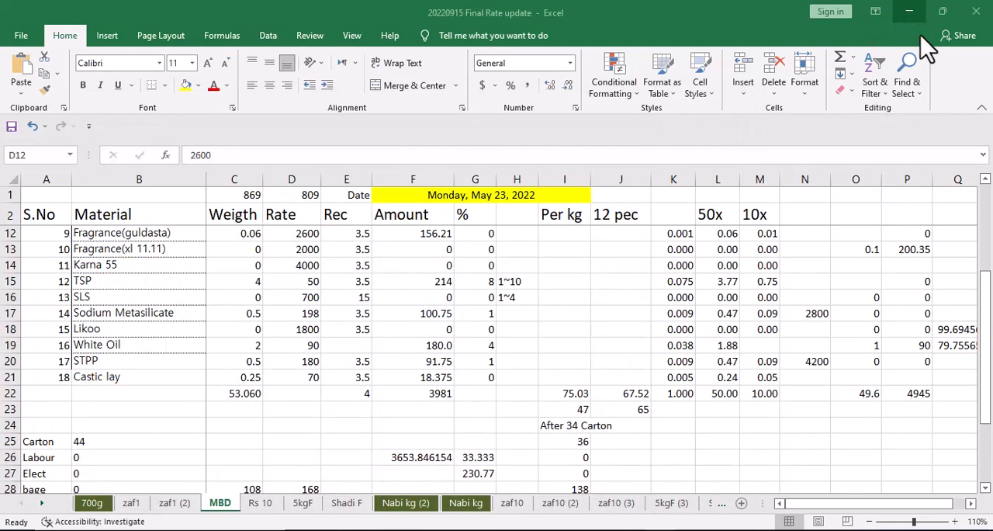
click(911, 12)
click(798, 374)
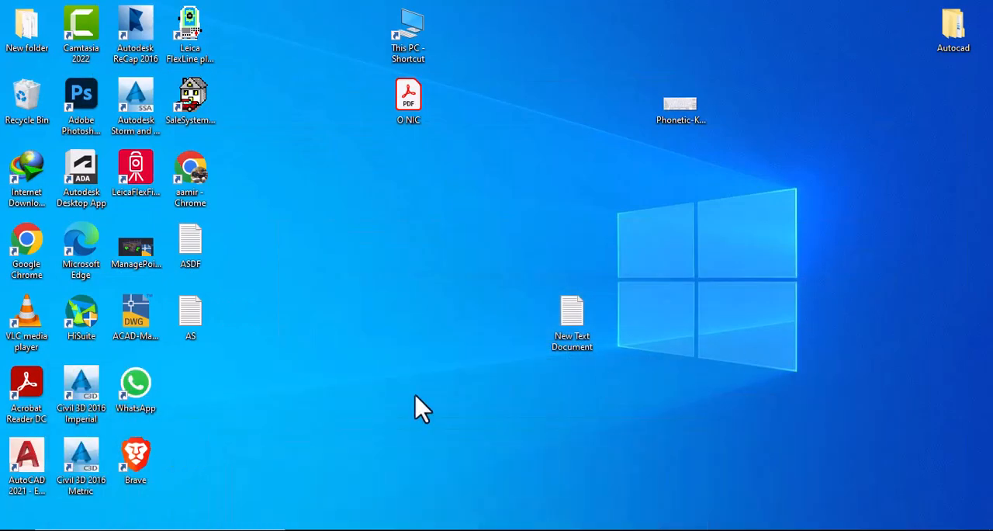
double_click(196, 316)
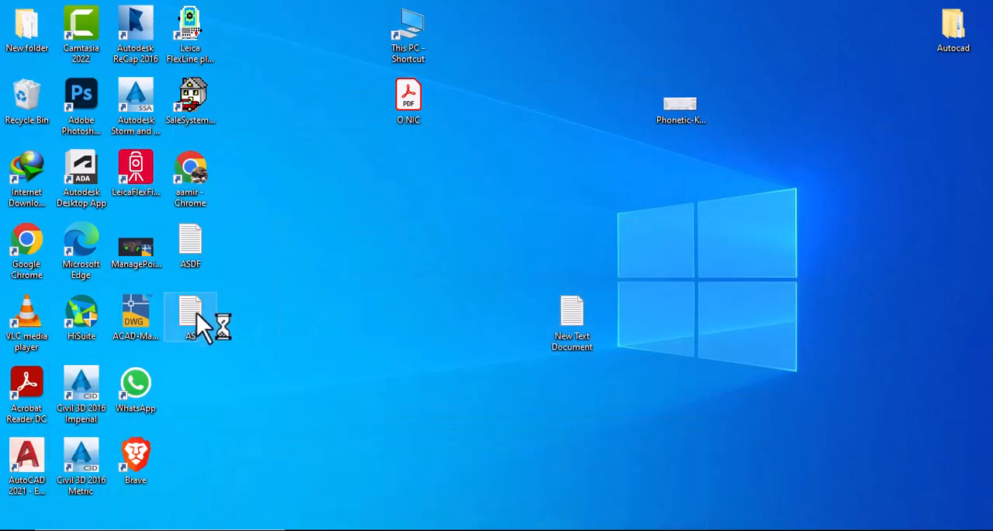